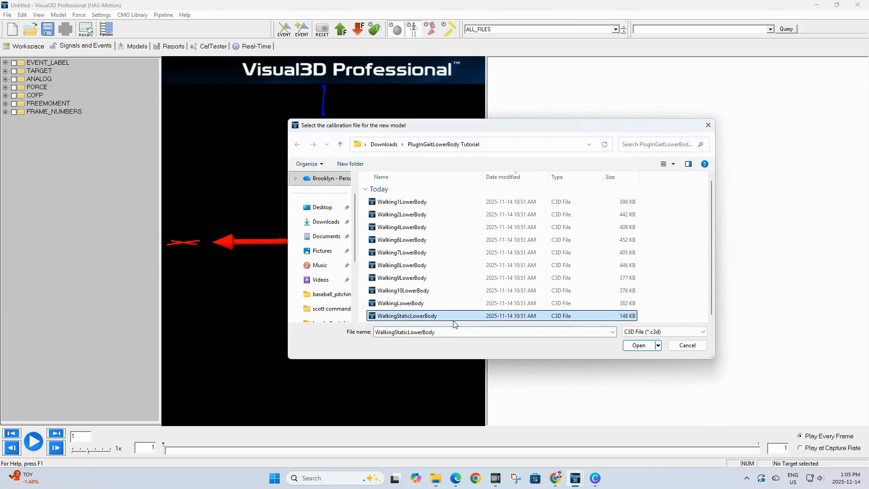
# Create the model from the WalkingStaticLowerBody calibration file and assign it to all nine walking motion trials
pyautogui.click(638, 345)
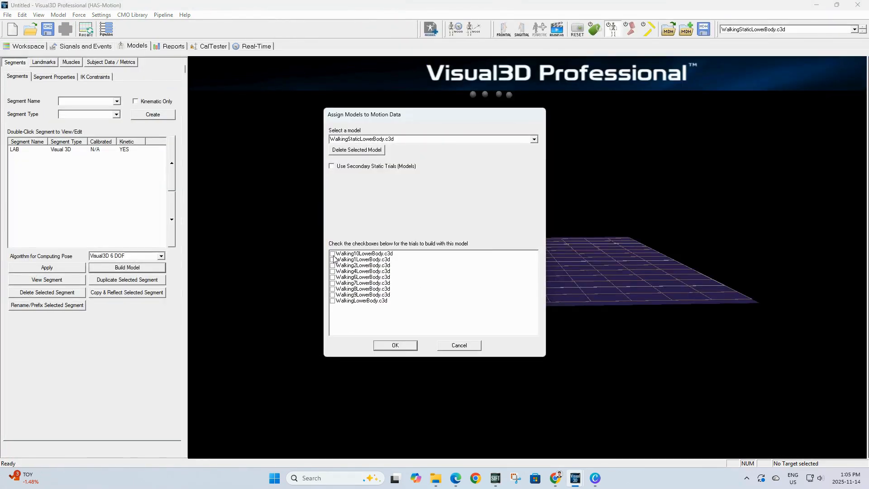
pyautogui.click(333, 254)
pyautogui.click(333, 260)
pyautogui.click(332, 266)
pyautogui.click(332, 272)
pyautogui.click(332, 277)
pyautogui.click(333, 284)
pyautogui.click(333, 290)
pyautogui.click(333, 295)
pyautogui.click(333, 301)
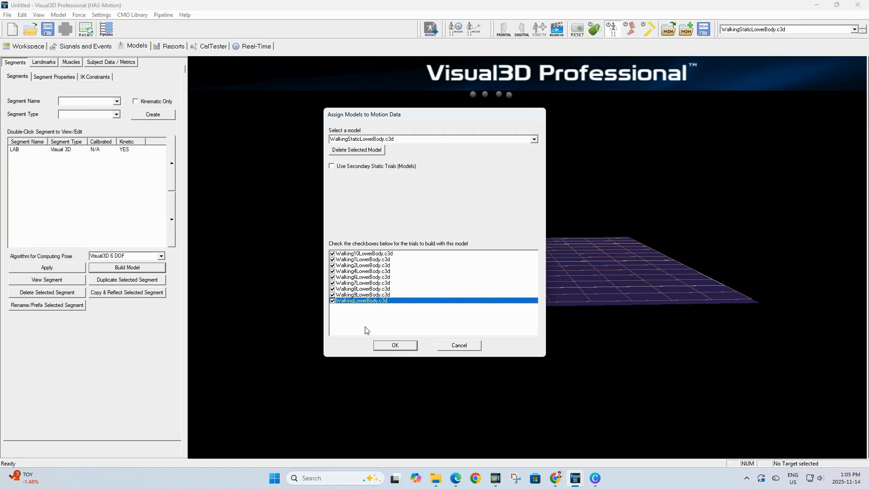
pyautogui.click(395, 345)
# Set the Mass metric in the model's subject data to 75
pyautogui.click(119, 64)
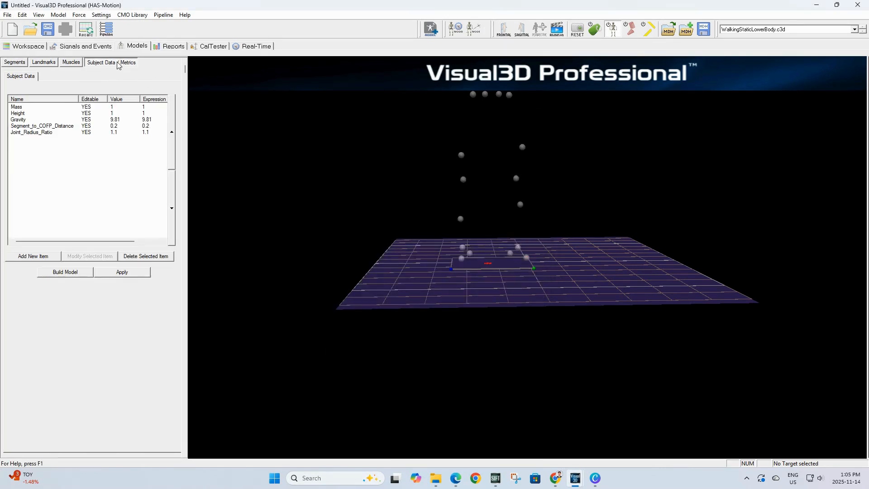
pyautogui.click(32, 108)
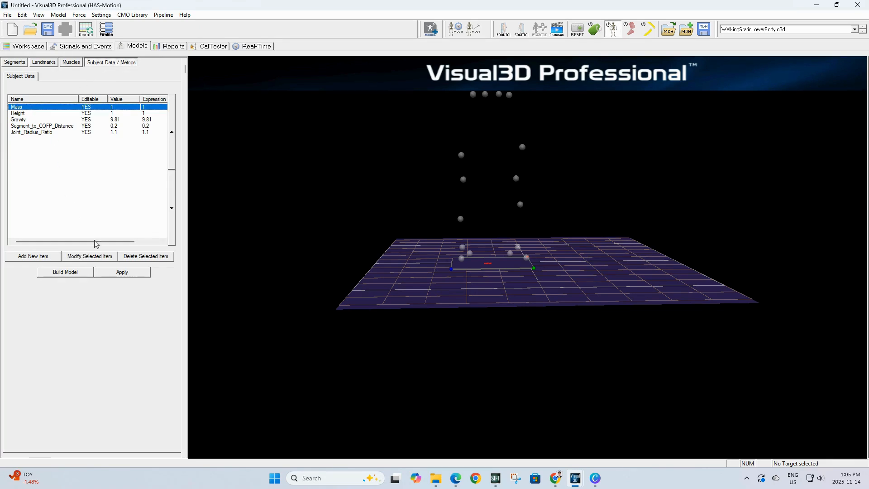
pyautogui.click(89, 256)
pyautogui.click(416, 186)
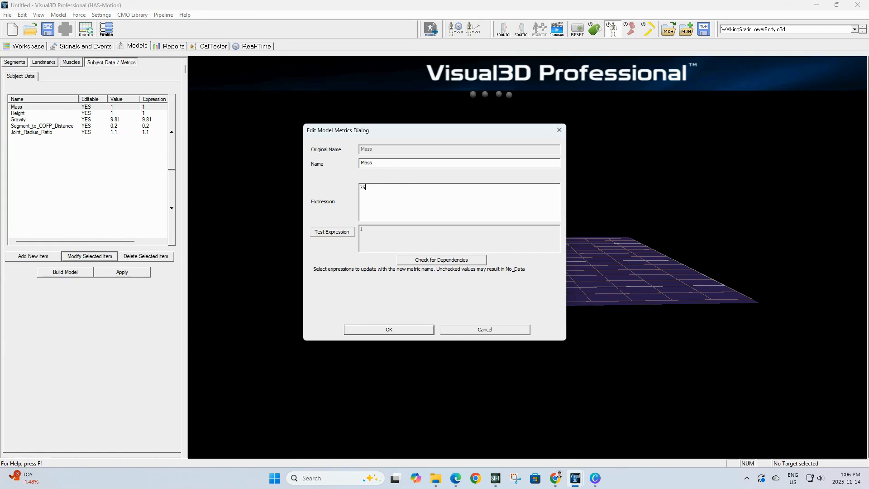
pyautogui.click(372, 330)
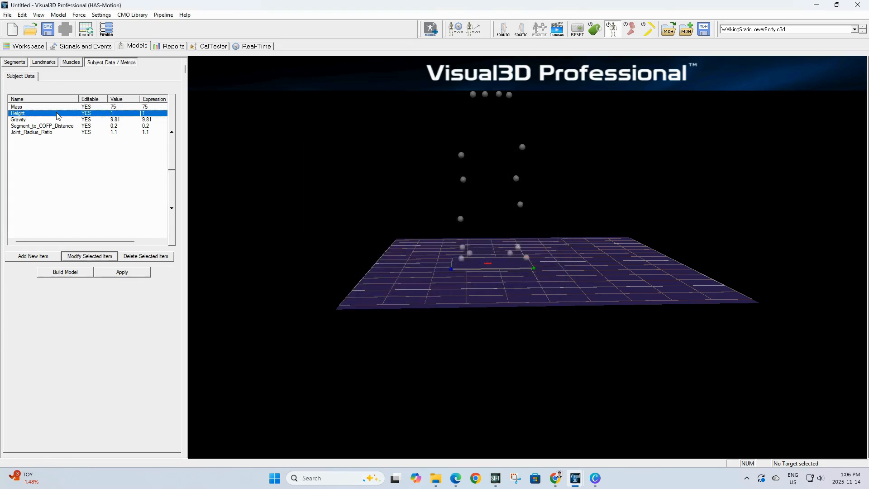
# Set the Height metric in the subject data to 1.76
pyautogui.click(45, 258)
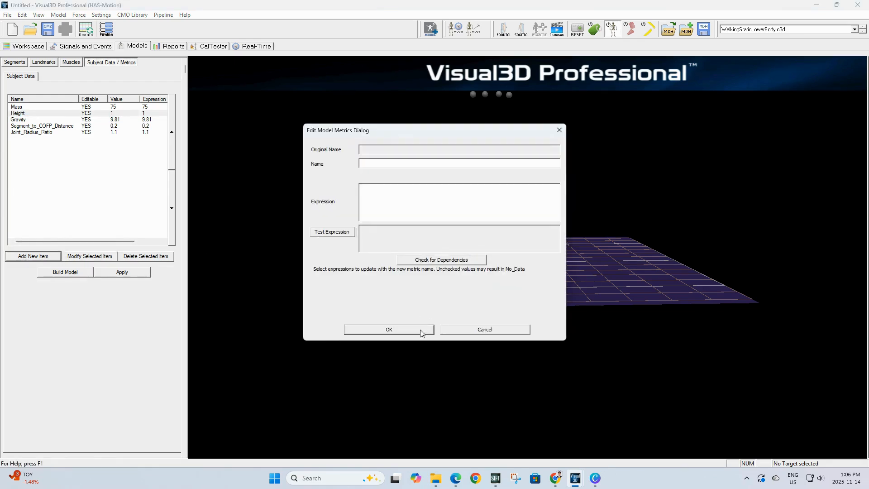
pyautogui.click(420, 329)
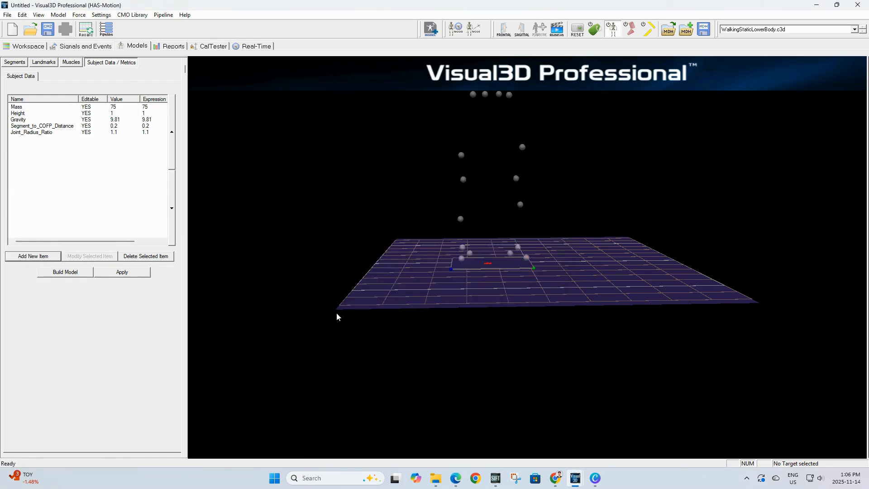
pyautogui.click(42, 114)
pyautogui.click(91, 257)
pyautogui.click(426, 187)
pyautogui.write('.76')
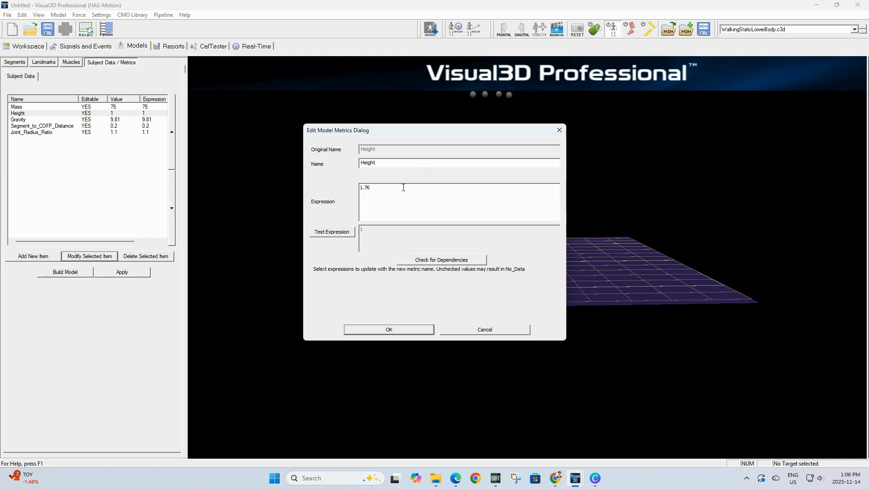
pyautogui.click(384, 331)
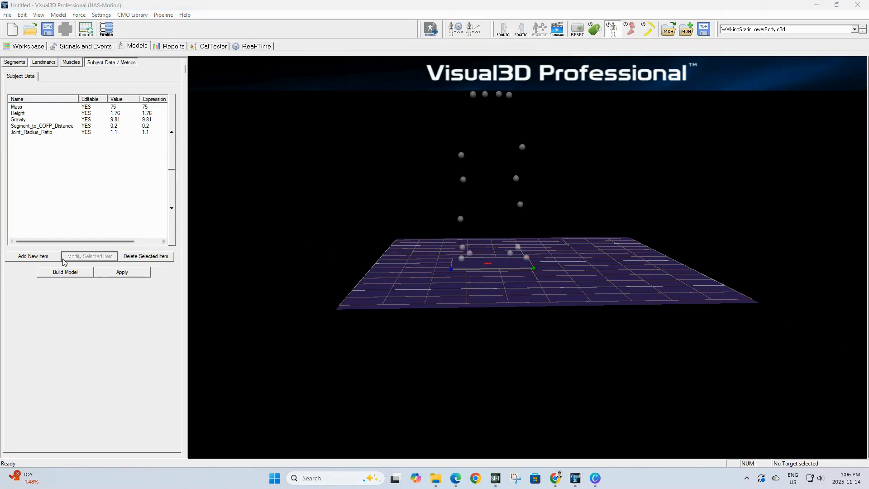
# Add a subject metric named MarkerRadius with the expression 0.005
pyautogui.click(33, 256)
pyautogui.click(458, 164)
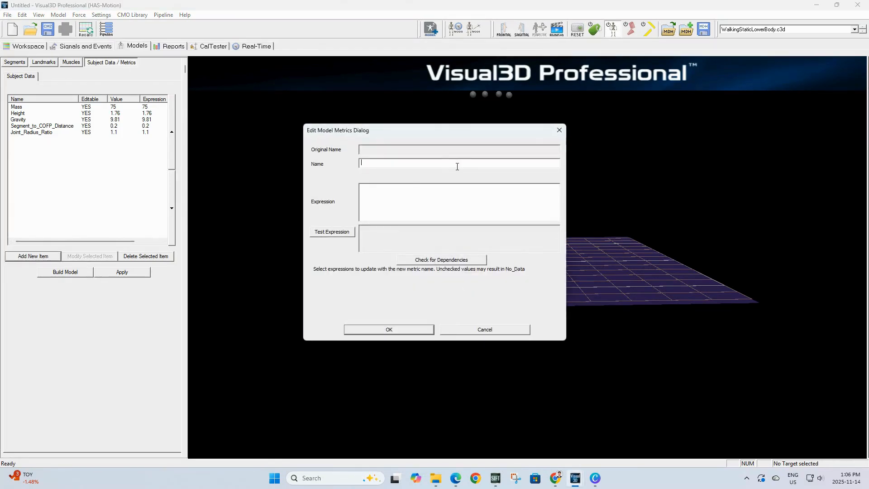
pyautogui.write('MarkerrAD')
pyautogui.press('BackSpace')
pyautogui.write('Radius')
pyautogui.click(462, 200)
pyautogui.write('0.005')
pyautogui.click(408, 330)
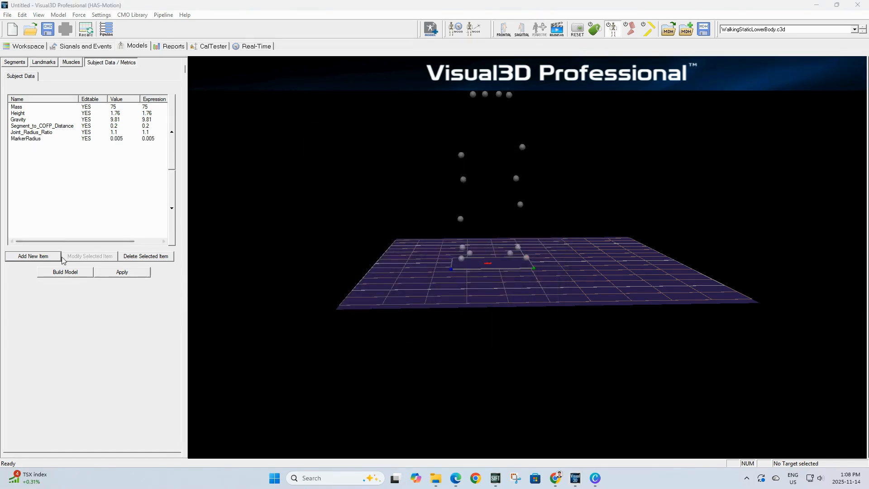
# Add the subject metrics Left_Knee_Width and Right_Knee_Width, each with the expression 0.105
pyautogui.click(54, 260)
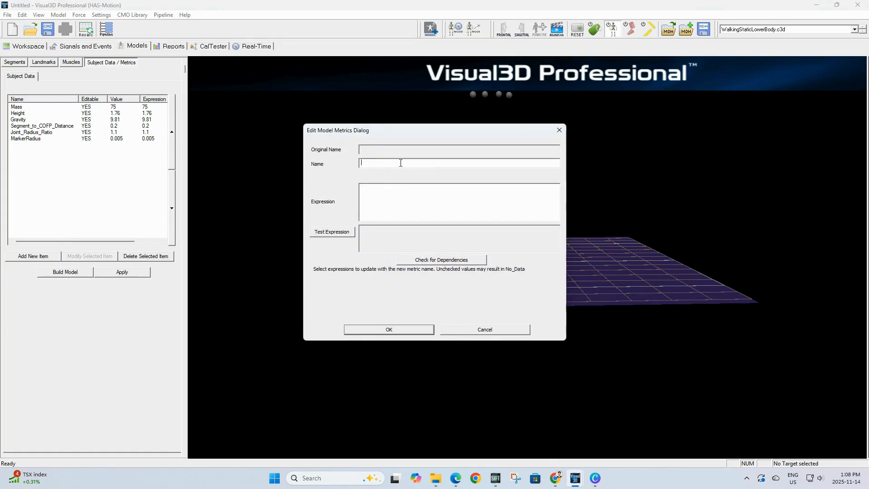
pyautogui.write('Left_Knee_Width')
pyautogui.click(389, 330)
pyautogui.click(53, 257)
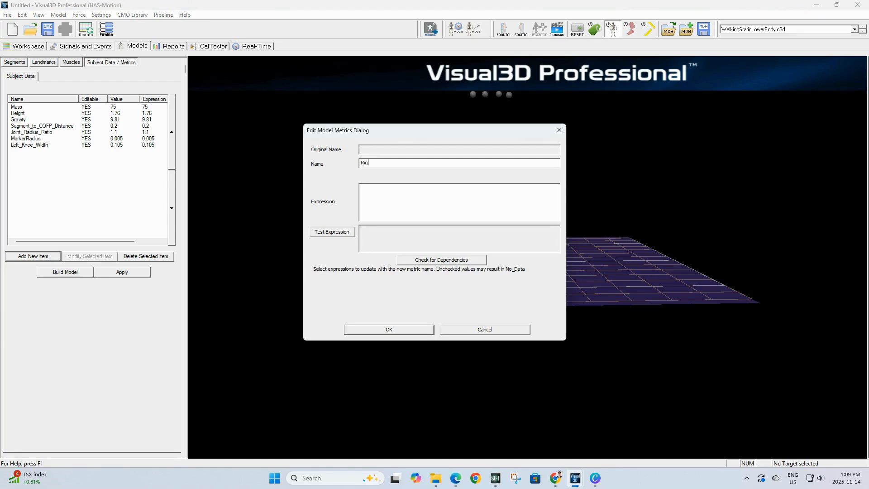
pyautogui.write('Right_Knee_Width')
pyautogui.write('0.105')
pyautogui.click(389, 329)
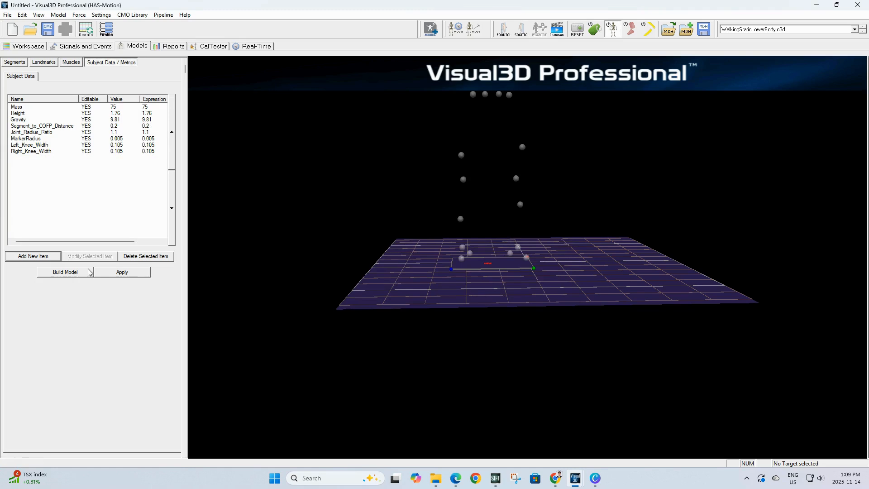
# Add a Knee_Width metric averaging both knees with the expression (Left_Knee_Width + Right_Knee_Width)/2
pyautogui.click(32, 254)
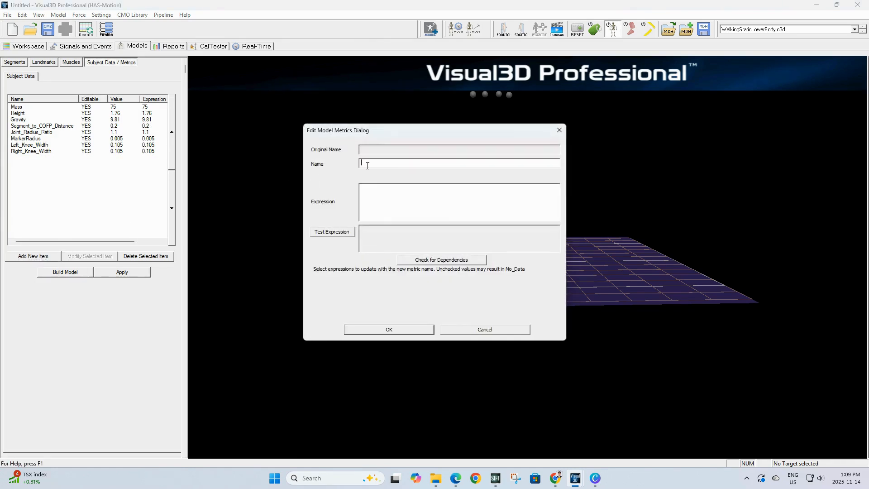
pyautogui.write('Knee_Width')
pyautogui.click(376, 199)
pyautogui.write('(Left_Knee_Width + Right_Knee_Width)/2')
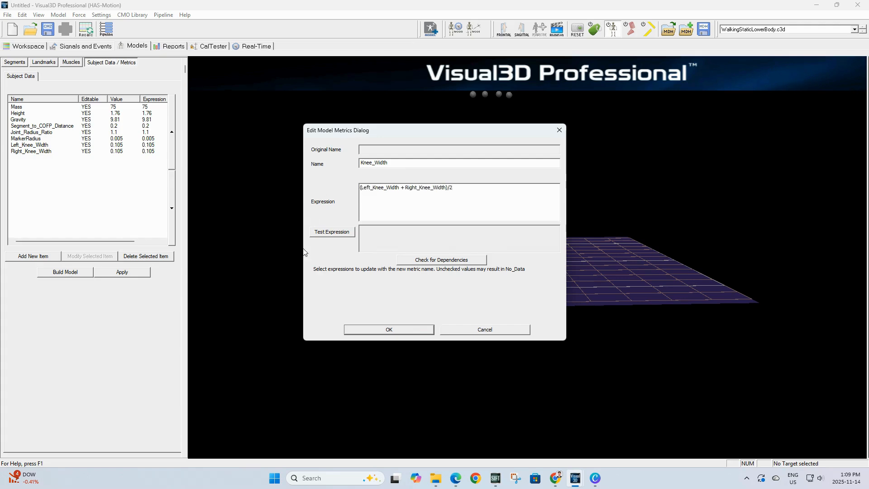
pyautogui.click(405, 332)
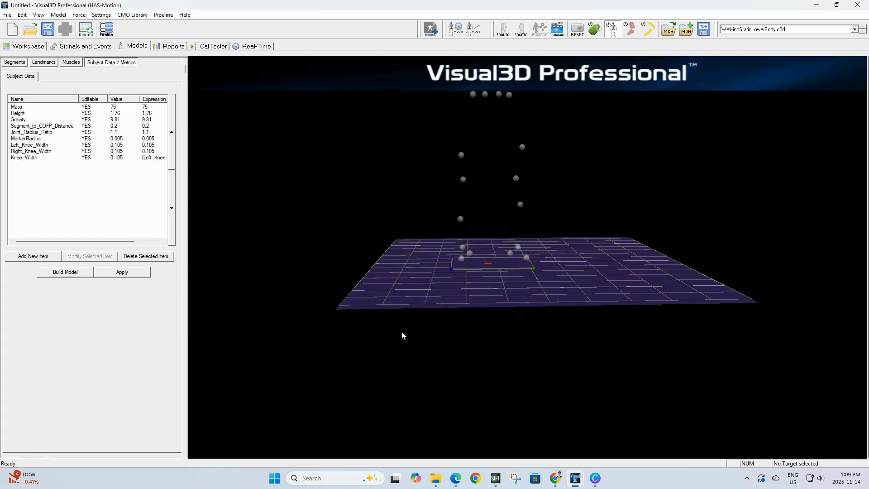
# Add a subject metric named Left_Ankle_Width with the expression 0.070
pyautogui.click(21, 257)
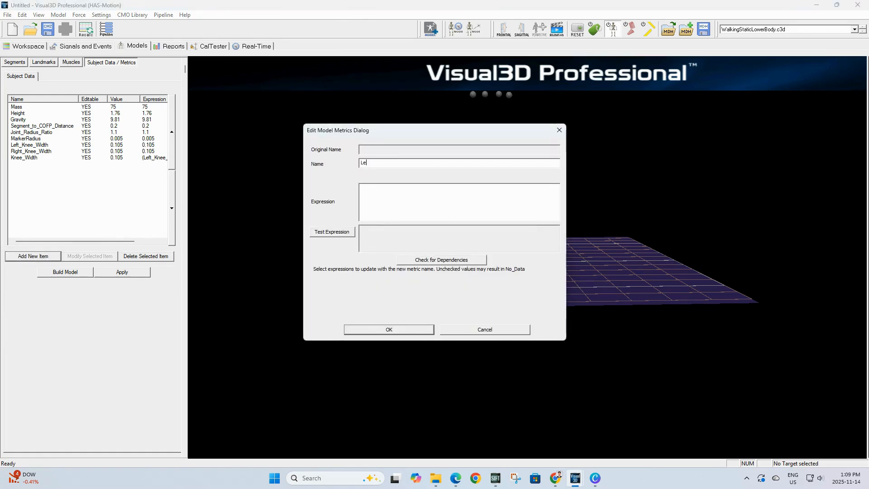
pyautogui.write('Left_Ankle_Width')
pyautogui.click(384, 187)
pyautogui.write('0.070')
pyautogui.click(373, 329)
# Add a subject metric named Right_Ankle_Width with the expression 0.070
pyautogui.click(43, 255)
pyautogui.write('Right_Ankle_Width')
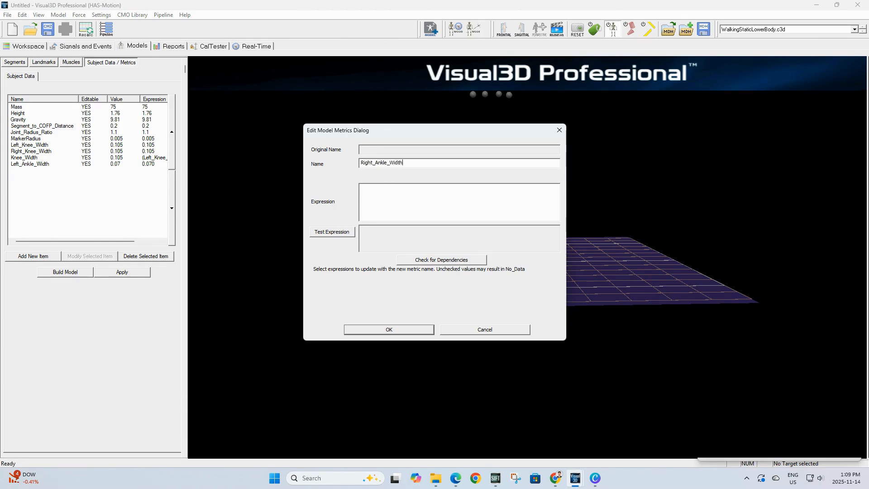
pyautogui.write('0.070')
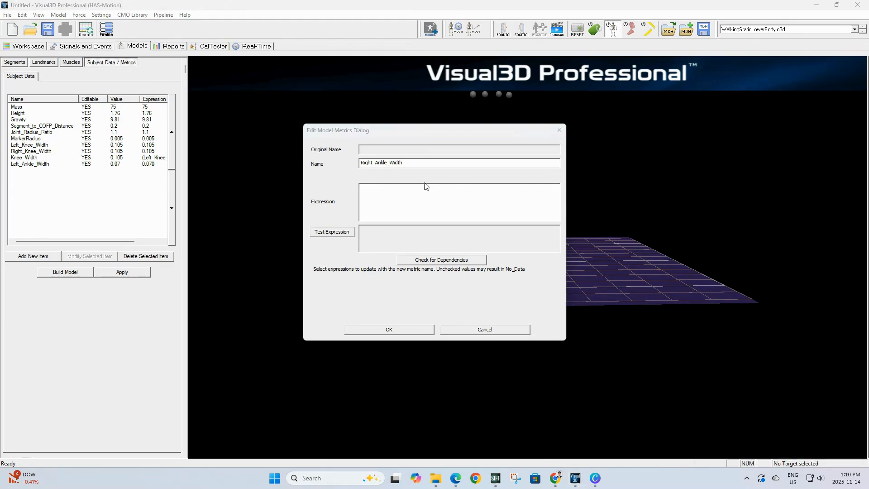
pyautogui.press('BackSpace')
pyautogui.press('BackSpace')
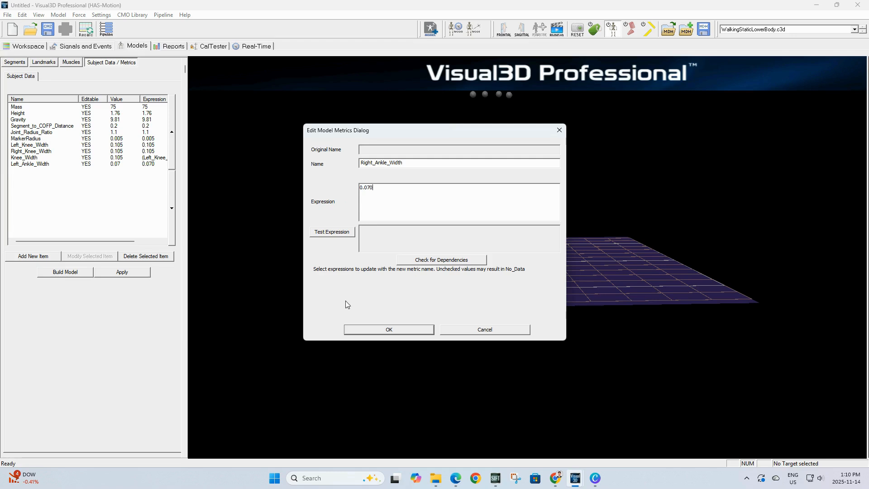
pyautogui.click(389, 329)
# Add an Ankle_Width metric averaging both ankles with the expression (Left_Ankle_Width + Right_Ankle_Width)/2
pyautogui.click(24, 256)
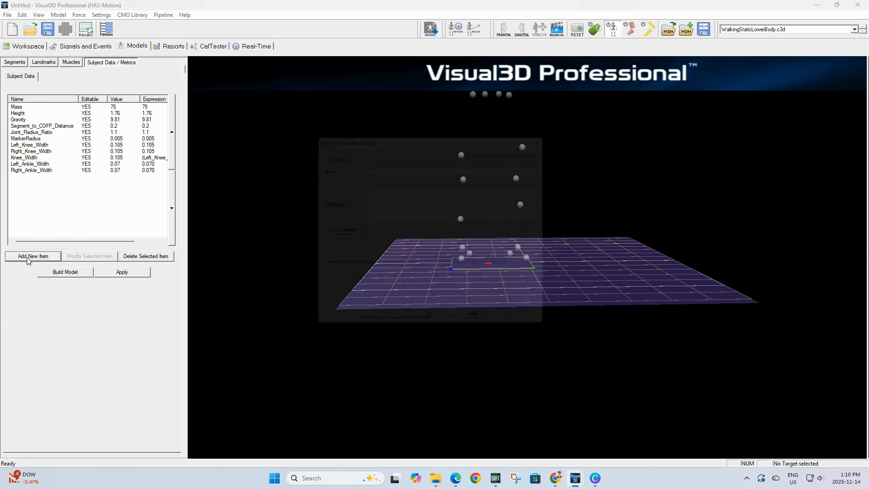
pyautogui.write('AnkleW_')
pyautogui.press('BackSpace')
pyautogui.press('BackSpace')
pyautogui.press('BackSpace')
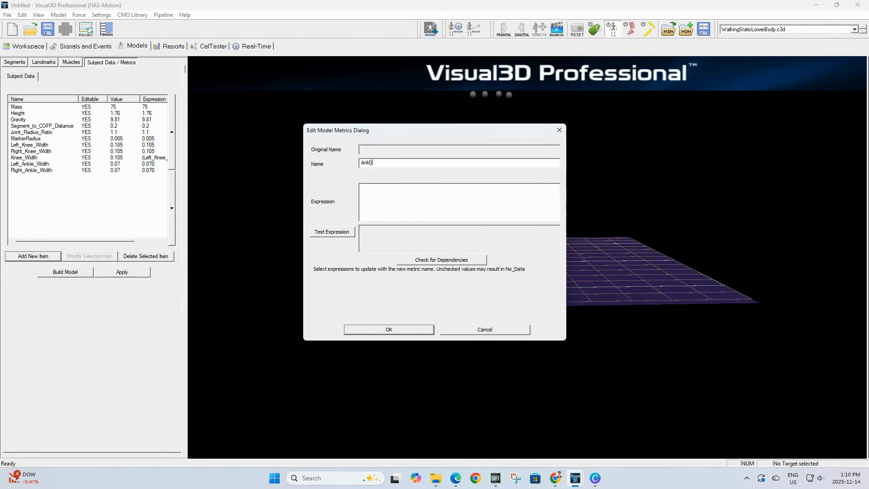
pyautogui.write('_Width')
pyautogui.click(363, 187)
pyautogui.write('(Left_Ankle_Width + Right_Ankle_Width)/2')
pyautogui.click(388, 329)
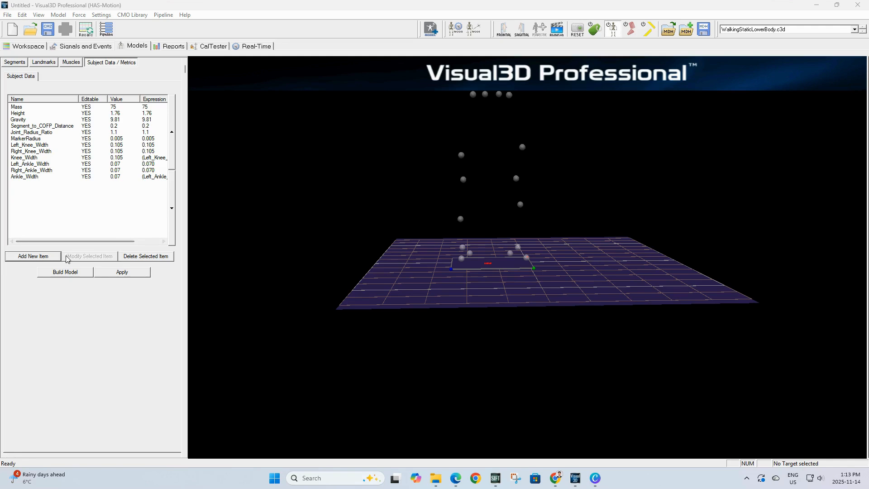
# Add a subject metric named Left_leg_length with the expression DISTANCE(LASI,LANK)
pyautogui.click(49, 263)
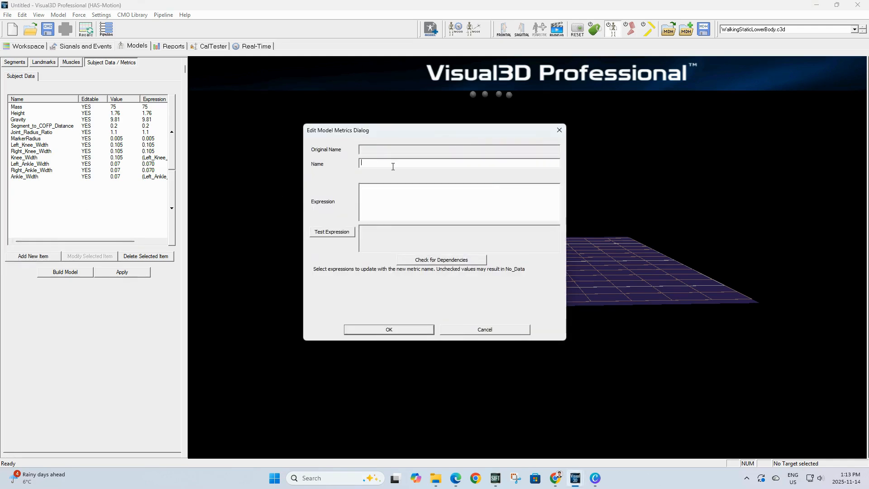
pyautogui.write('Left_leg_length')
pyautogui.click(459, 199)
pyautogui.write('DISTANCE(LASI,LANK)')
pyautogui.click(388, 329)
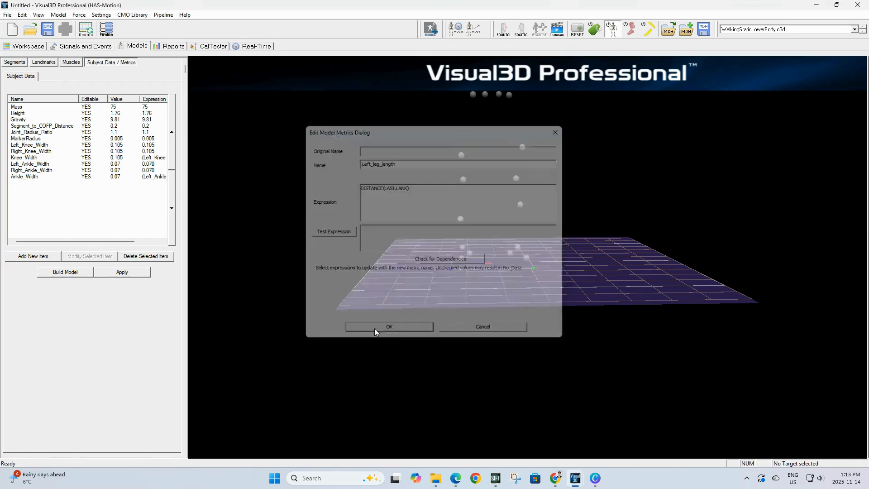
# Add a subject metric named Right_Leg_Length with the expression DISTANCE(RASI,RANK)
pyautogui.click(36, 260)
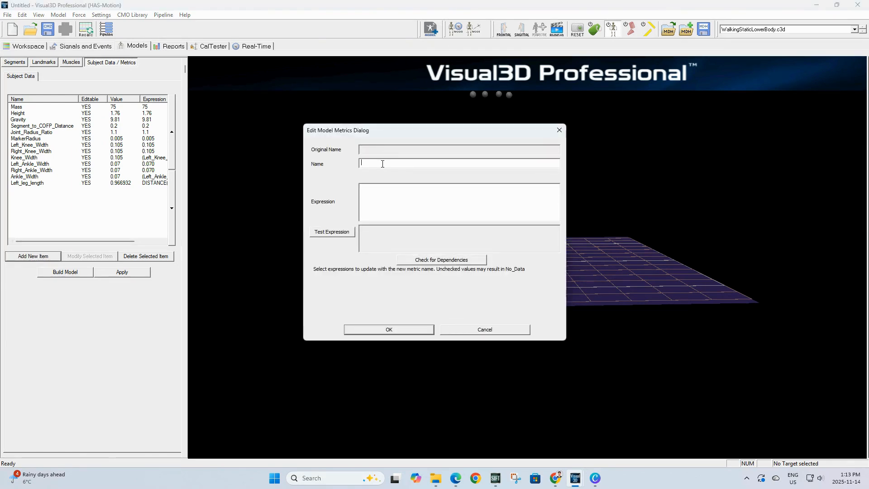
pyautogui.write('Right_Leg_le')
pyautogui.click(386, 163)
pyautogui.press('BackSpace')
pyautogui.write('L')
pyautogui.write('DISTANCE(LASI,LANK)')
pyautogui.click(387, 189)
pyautogui.press('BackSpace')
pyautogui.write('R')
pyautogui.click(400, 188)
pyautogui.press('BackSpace')
pyautogui.write('R')
pyautogui.click(380, 329)
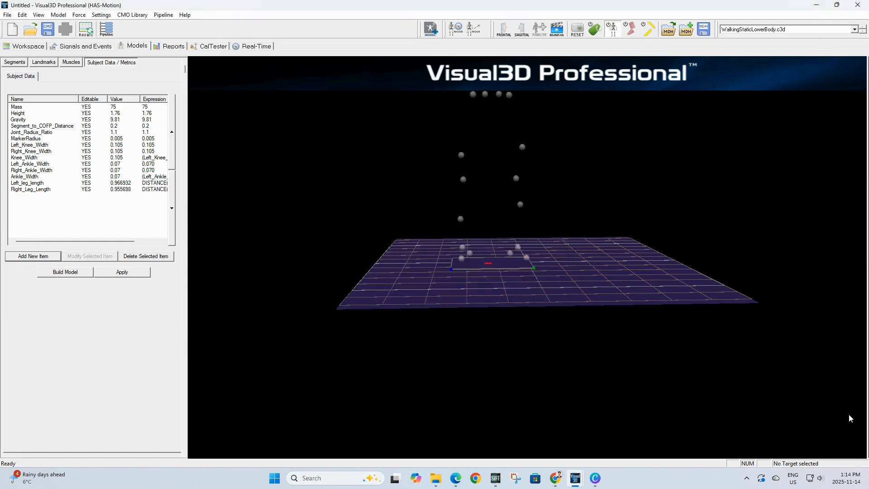
# Add a Leg_Length metric averaging both legs with the expression (Left_Leg_Length + Right_Leg_Length)/2
pyautogui.click(28, 257)
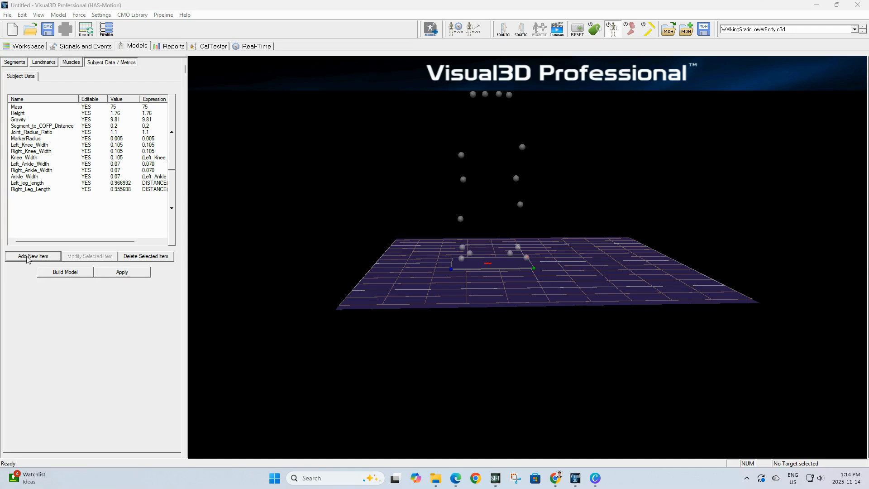
pyautogui.click(399, 163)
pyautogui.write('L')
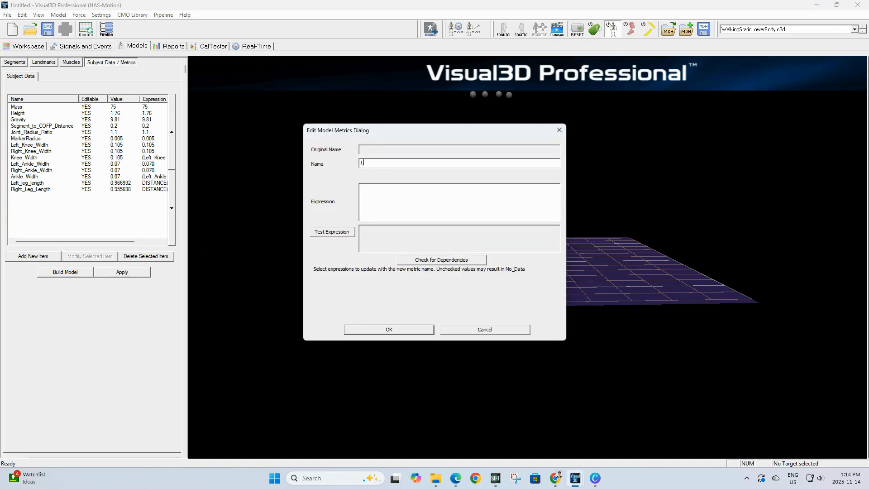
pyautogui.write('eg_length')
pyautogui.click(373, 164)
pyautogui.write('L')
pyautogui.click(435, 191)
pyautogui.write('(Left_Leg_Length + Right_Leg_Length)/2')
pyautogui.click(362, 327)
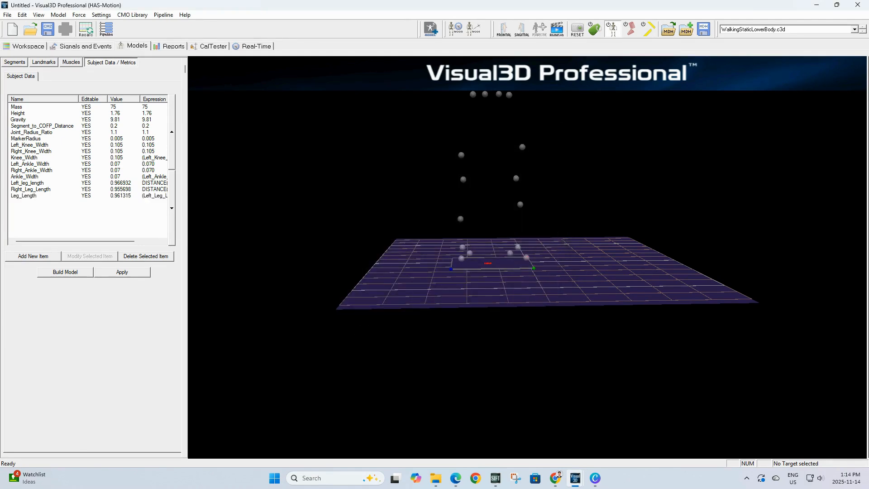
# Add a subject metric named C with the expression 0.115*Leg_Length - 0.0153
pyautogui.click(45, 259)
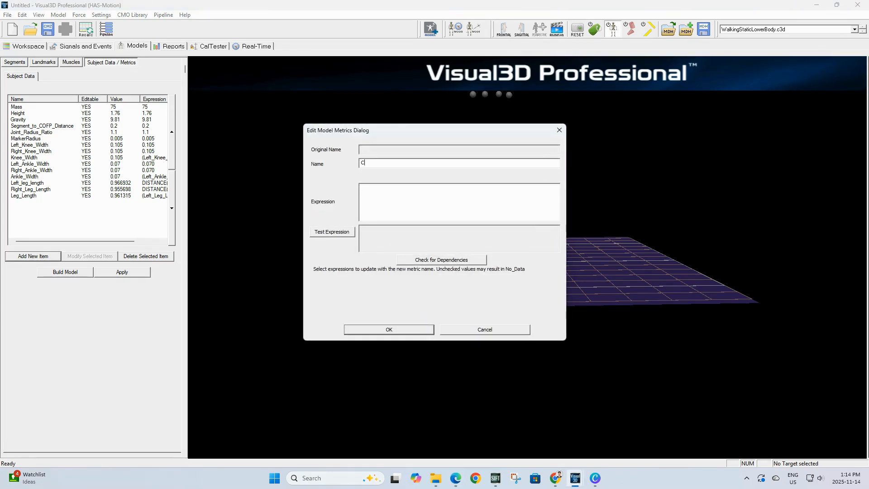
pyautogui.click(381, 198)
pyautogui.write('0.115*Leg_Length - 0.0153')
pyautogui.click(389, 330)
# Add a subject metric named theta with the expression 28.4*PI/180
pyautogui.click(33, 255)
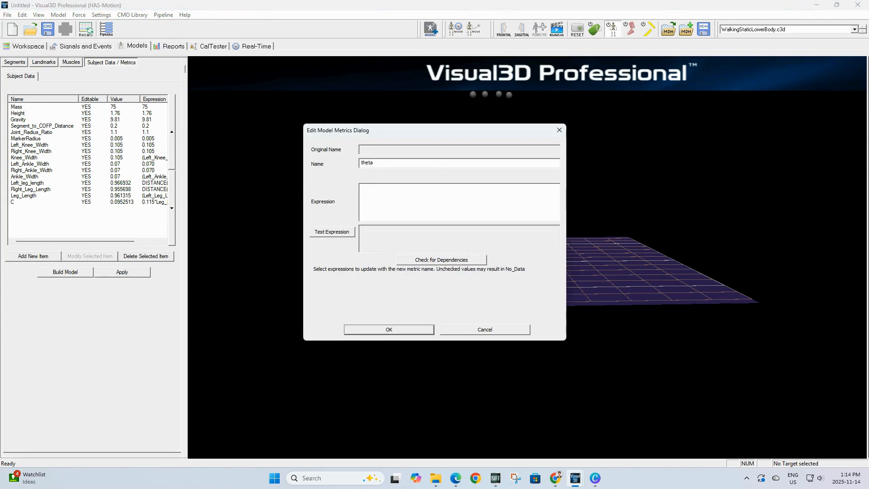
pyautogui.click(470, 209)
pyautogui.click(392, 328)
# Add a subject metric named beta with the expression 18.0*PI/180.0
pyautogui.click(32, 256)
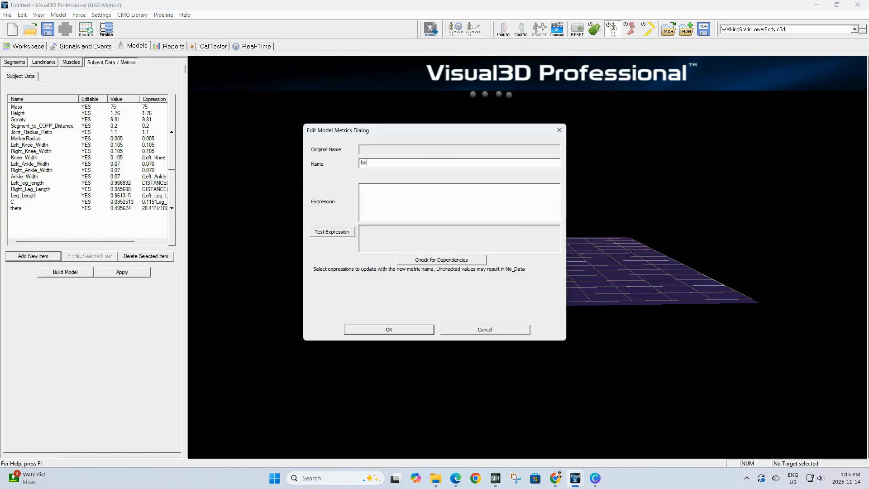
pyautogui.write('28.4*PI/180.0')
pyautogui.press('BackSpace')
pyautogui.press('BackSpace')
pyautogui.press('BackSpace')
pyautogui.press('BackSpace')
pyautogui.write('18.0')
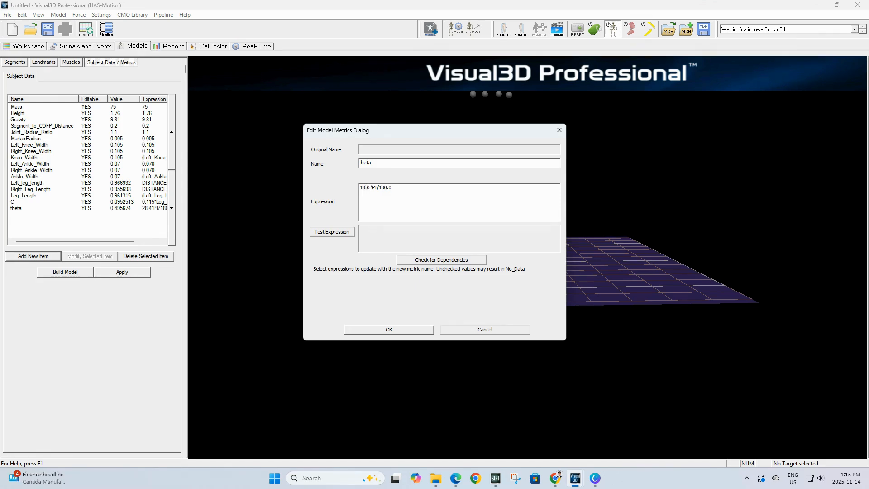
pyautogui.click(392, 329)
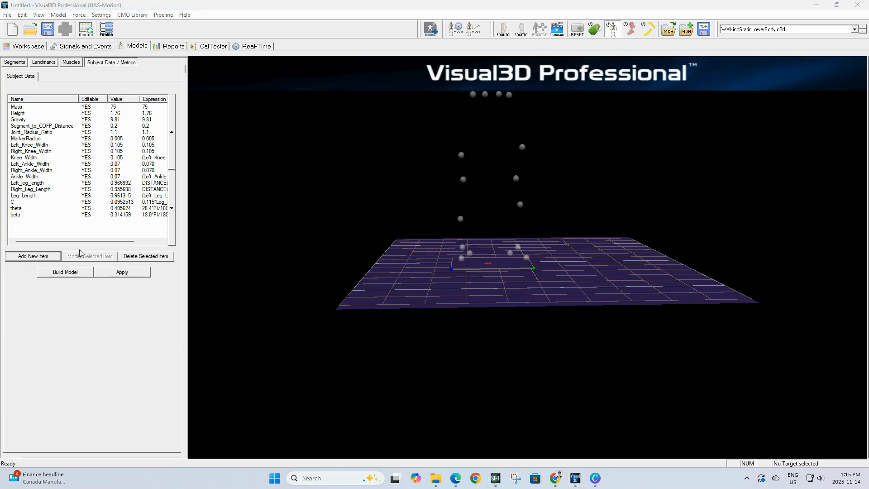
# Add a subject metric named Xdis with the expression 0.1288*Leg_Length - 0.04856
pyautogui.click(25, 255)
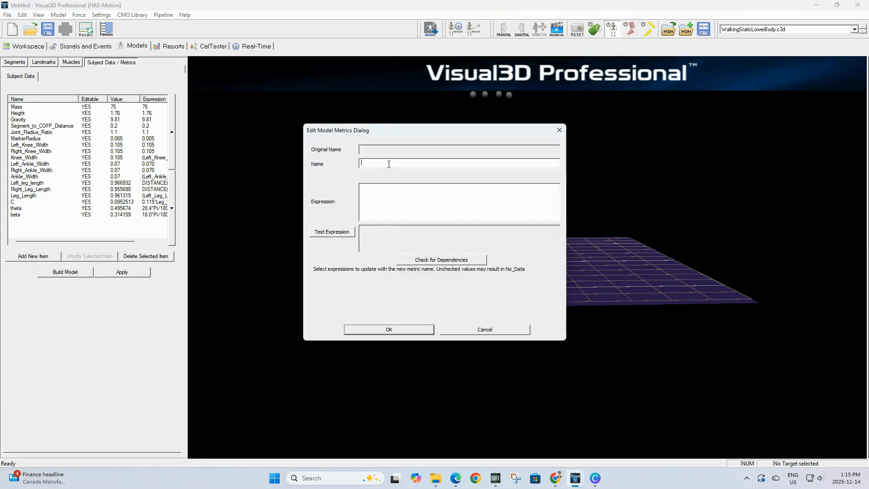
pyautogui.write('Xdis')
pyautogui.click(400, 198)
pyautogui.write('0.1288*Leg_Length - 0.04856')
pyautogui.click(398, 330)
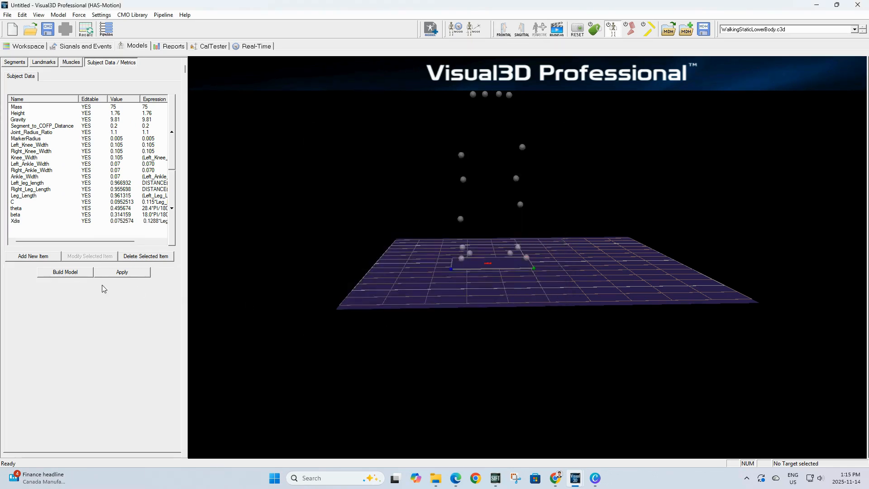
# Add a subject metric named HJC_ML with the expression (C * sin(theta) -0.5 * ASIS_distance)
pyautogui.click(46, 258)
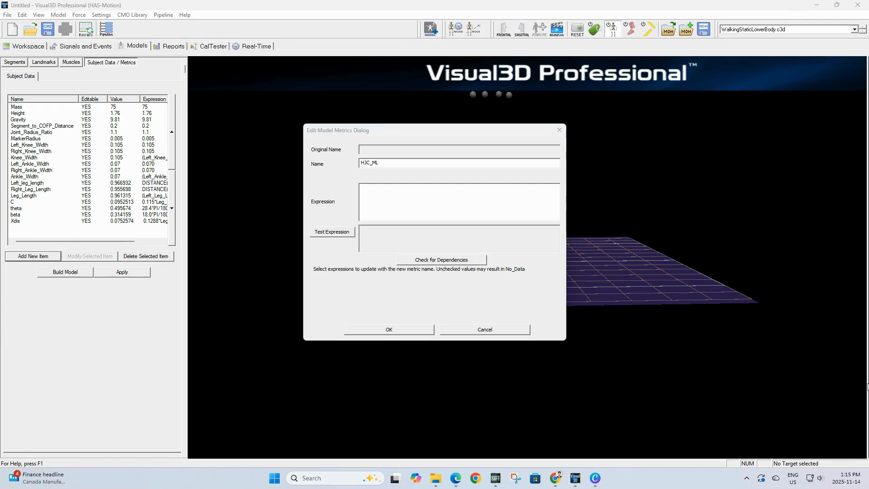
pyautogui.click(384, 187)
pyautogui.write('(C * sin(theta) -0.5 * ASIS_distance)')
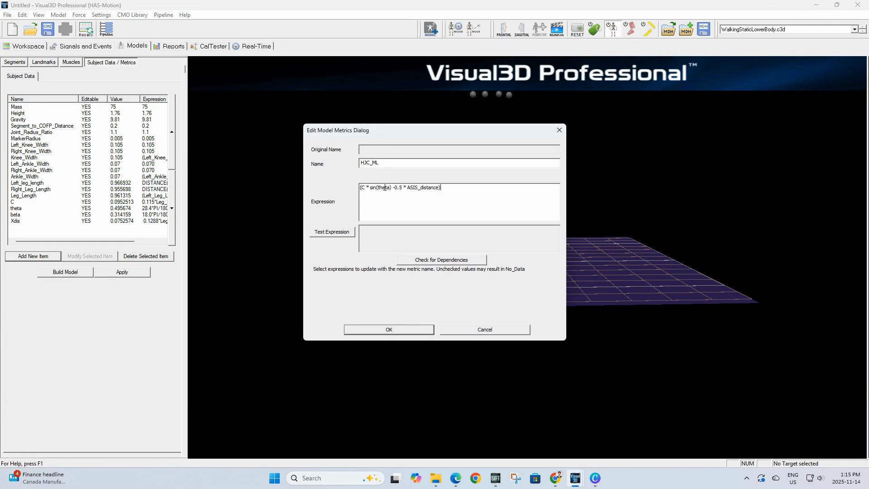
pyautogui.click(388, 329)
# Add a subject metric named HJC_AP with the expression (-Xdis-MarkerRadius) * cos(beta)+ C * cos(theta) * sin(beta)
pyautogui.click(33, 255)
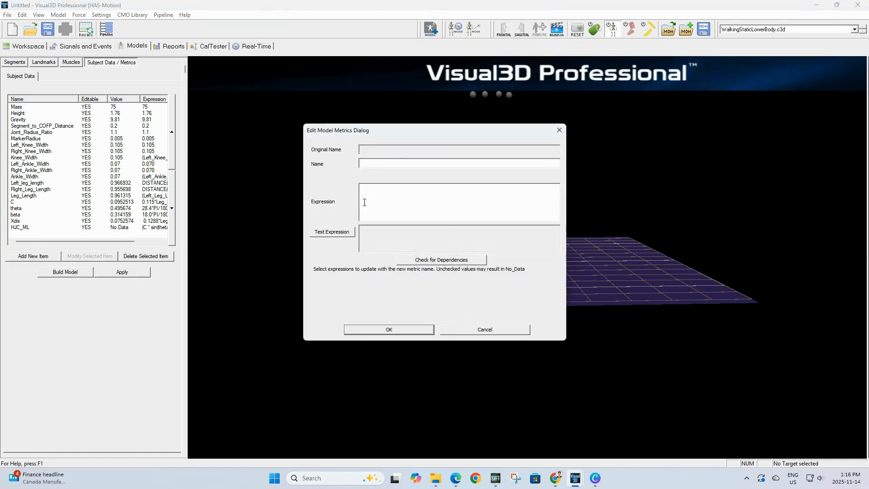
pyautogui.write('HJC_AP')
pyautogui.click(400, 211)
pyautogui.write('(-Xdis-MarkerRadius) * cos(beta)+ C * cos(theta) * sin(beta)')
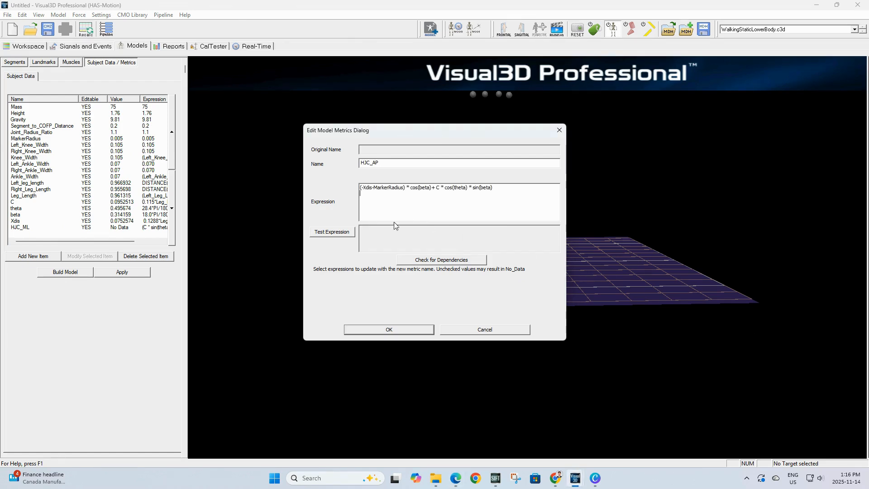
pyautogui.click(389, 332)
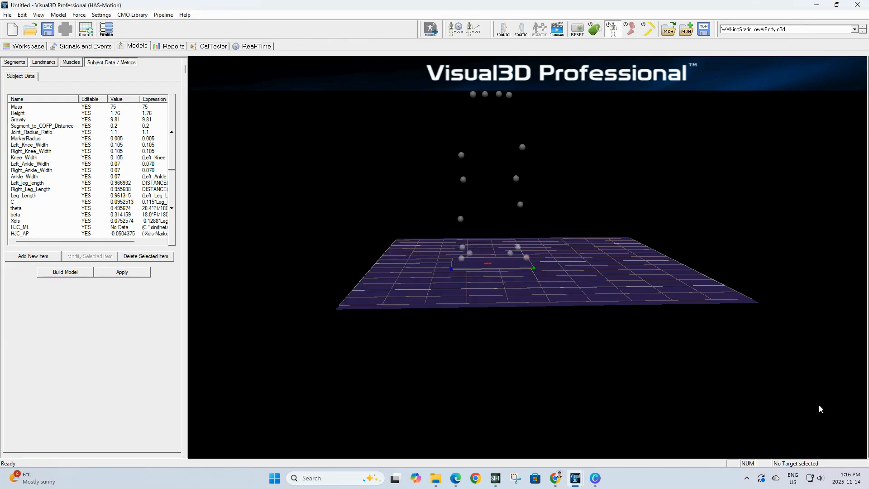
# Add a subject metric named HJC_AX with the expression (-Xdis-MarkerRadius) * sin(beta)- C * cos(theta) * cos(beta)
pyautogui.click(33, 256)
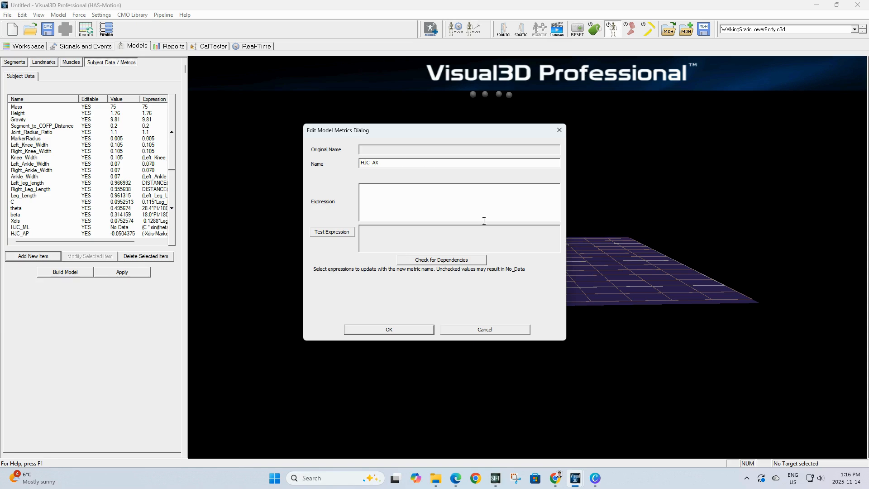
pyautogui.click(444, 195)
pyautogui.write('(-Xdis-MarkerRadius) * sin(beta)- C * cos(theta) * cos(beta)')
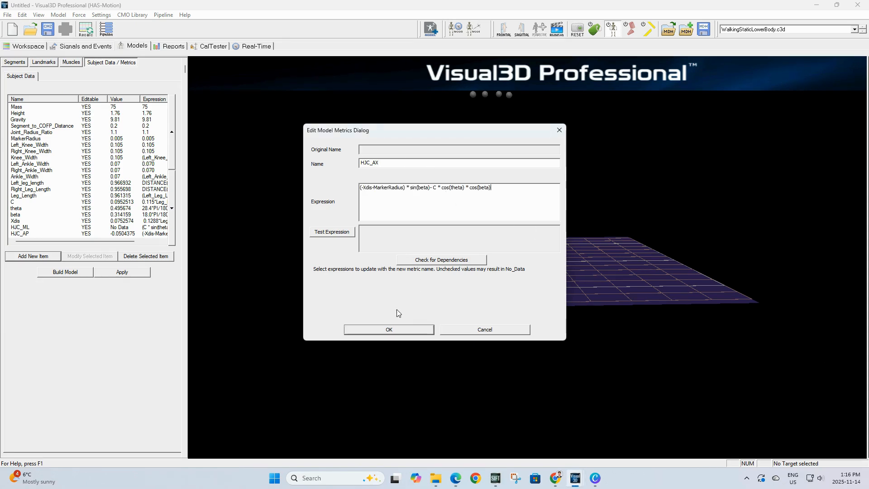
pyautogui.click(390, 329)
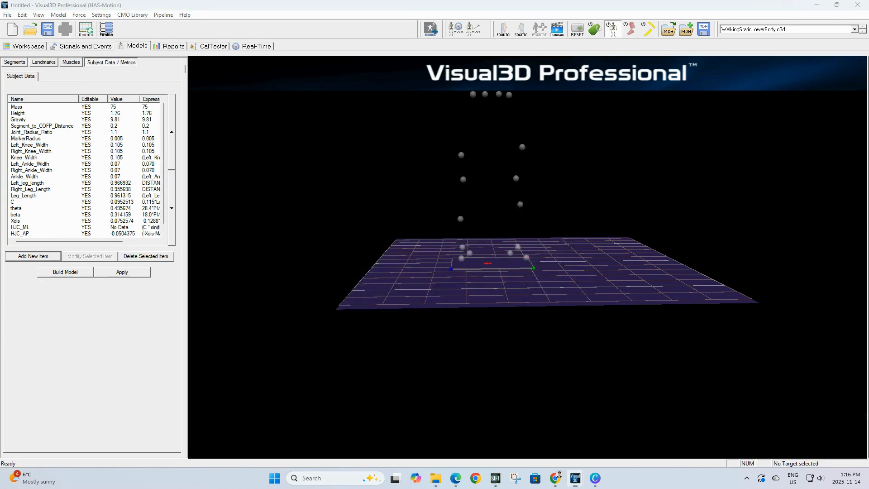
# Create a Pelvis segment of type Coda, apply its calibration and tracking signals, and close its definition
pyautogui.click(16, 63)
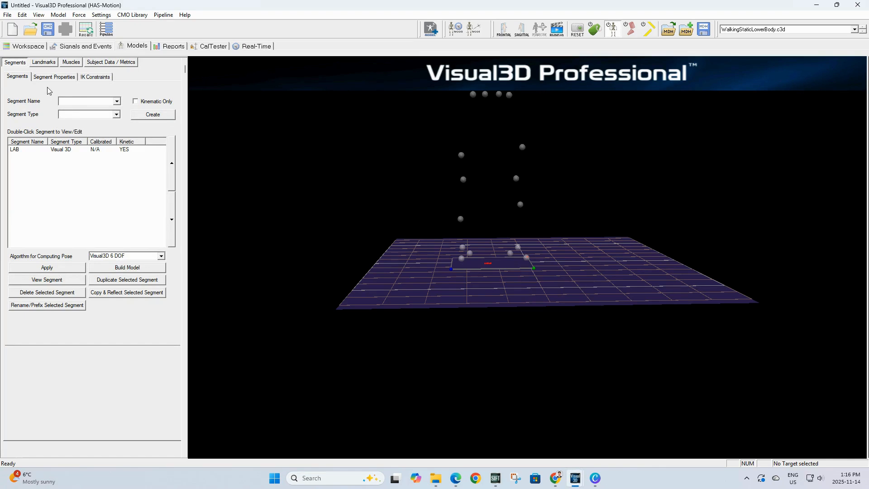
pyautogui.click(79, 100)
pyautogui.write('Pelvis')
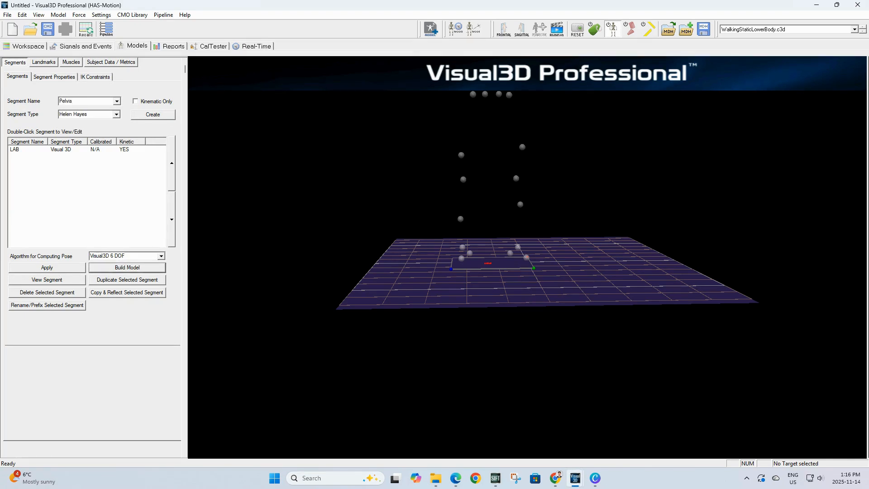
pyautogui.click(116, 114)
pyautogui.click(83, 134)
pyautogui.click(159, 115)
pyautogui.click(121, 313)
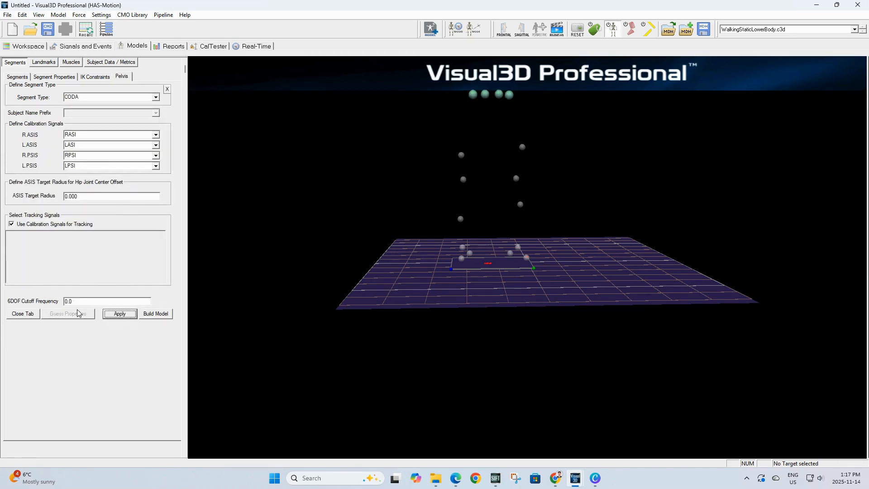
pyautogui.click(20, 314)
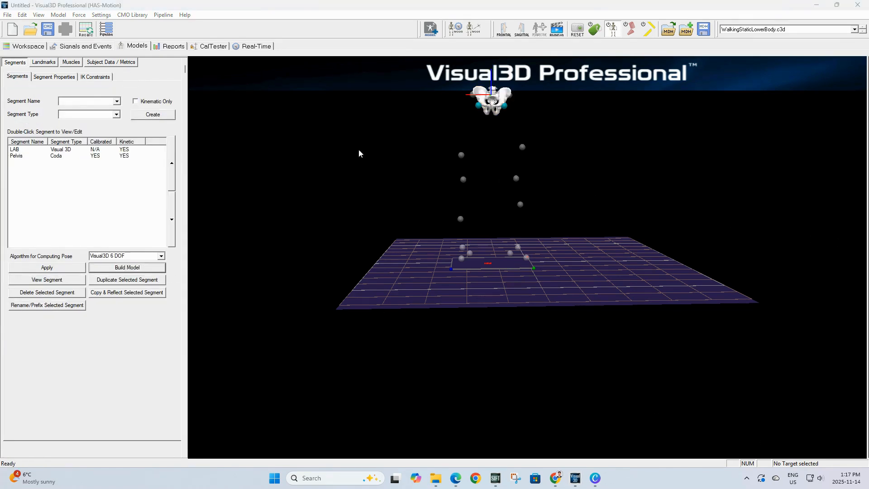
# Start a new landmark named RHJC that uses the Pelvis as its existing coordinate system
pyautogui.click(45, 63)
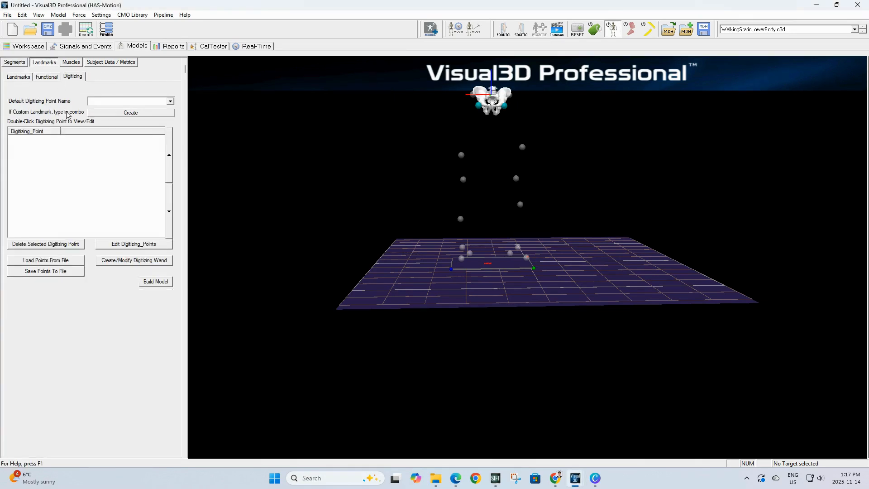
pyautogui.click(24, 77)
pyautogui.click(49, 242)
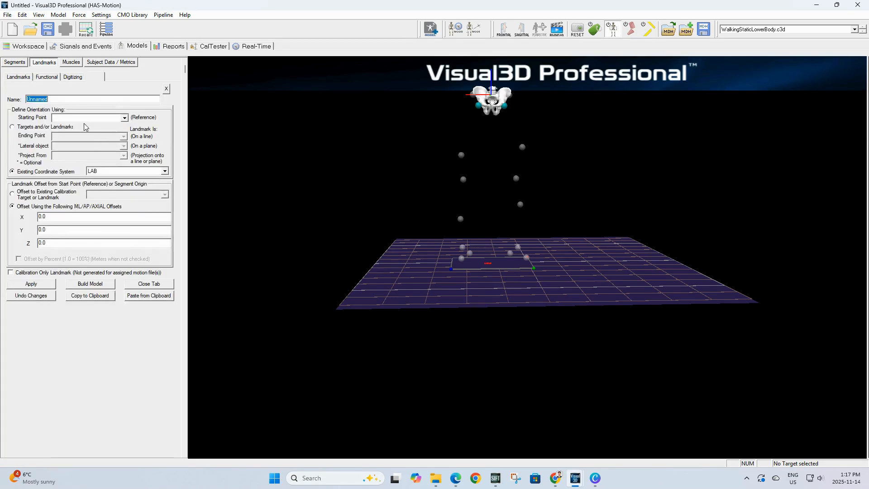
pyautogui.write('RHJC')
pyautogui.click(118, 171)
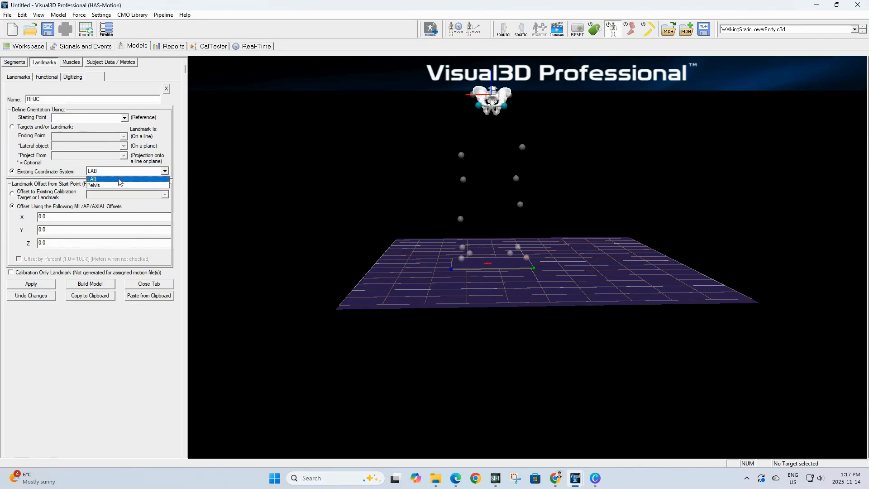
pyautogui.click(119, 185)
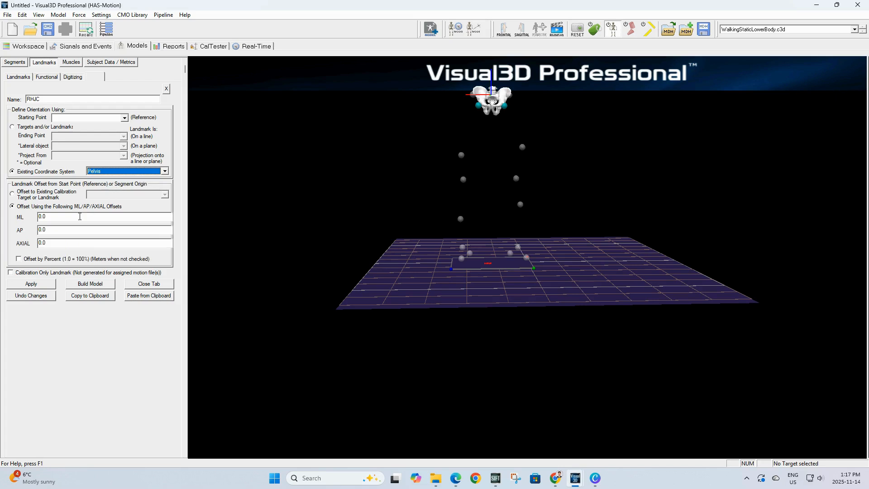
# Set the RHJC landmark offsets to ML -HJC_ML, AP HJC_AP and AXIAL HJC_AX, and apply them
pyautogui.click(50, 220)
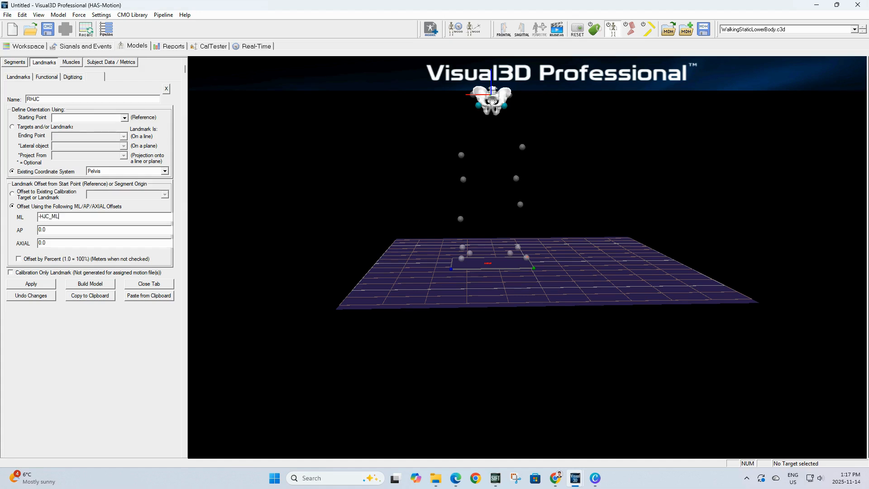
pyautogui.click(57, 230)
pyautogui.click(52, 243)
pyautogui.click(34, 283)
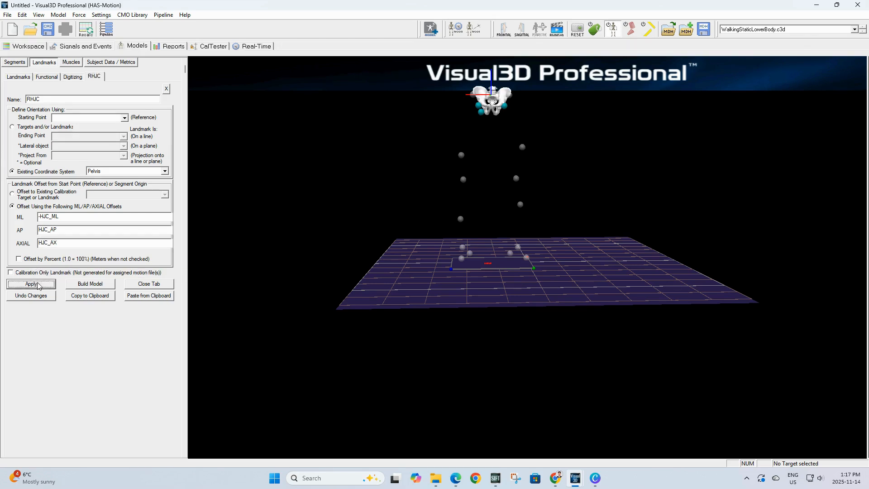
pyautogui.click(143, 284)
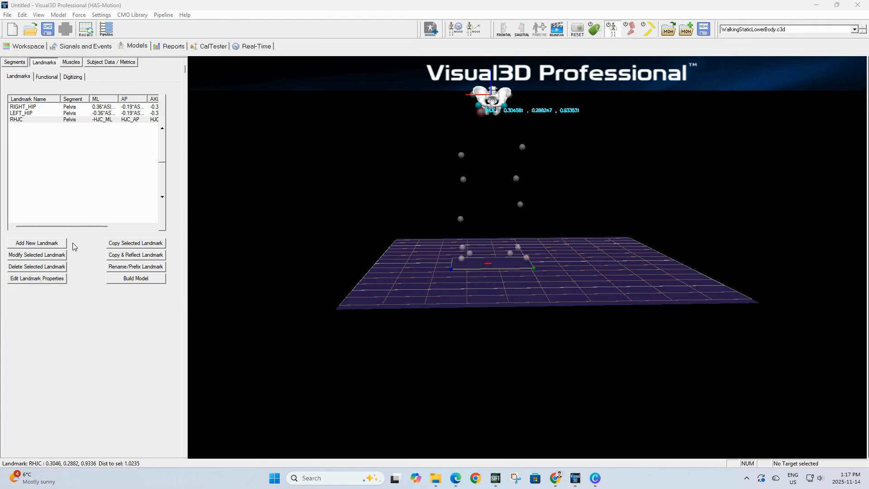
# Copy and reflect the RHJC landmark to create the left hip joint center landmark LHJC, and apply it
pyautogui.click(117, 255)
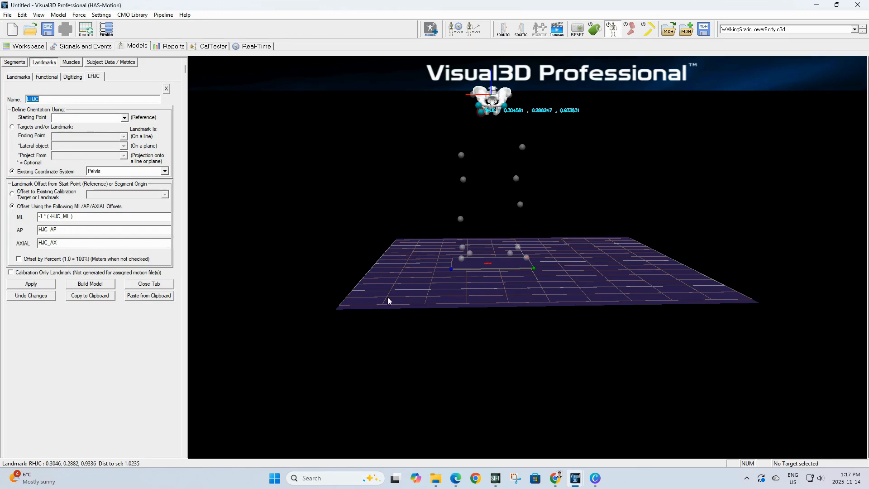
pyautogui.click(30, 284)
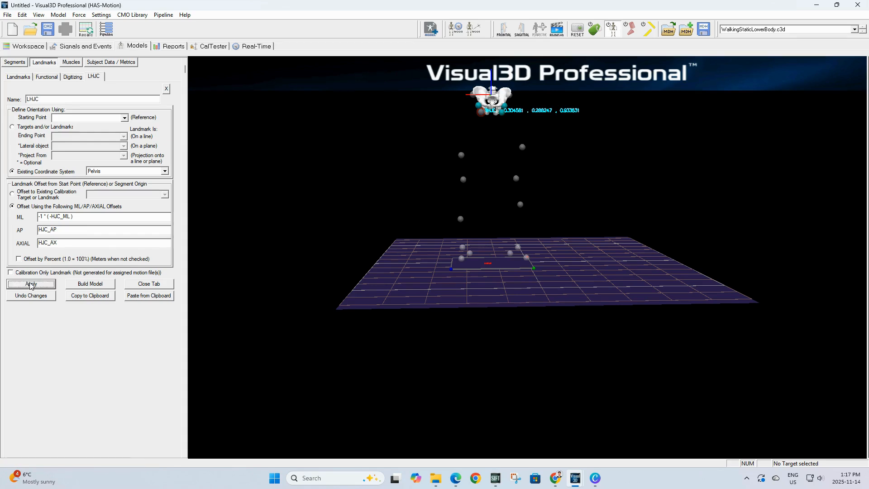
pyautogui.click(149, 284)
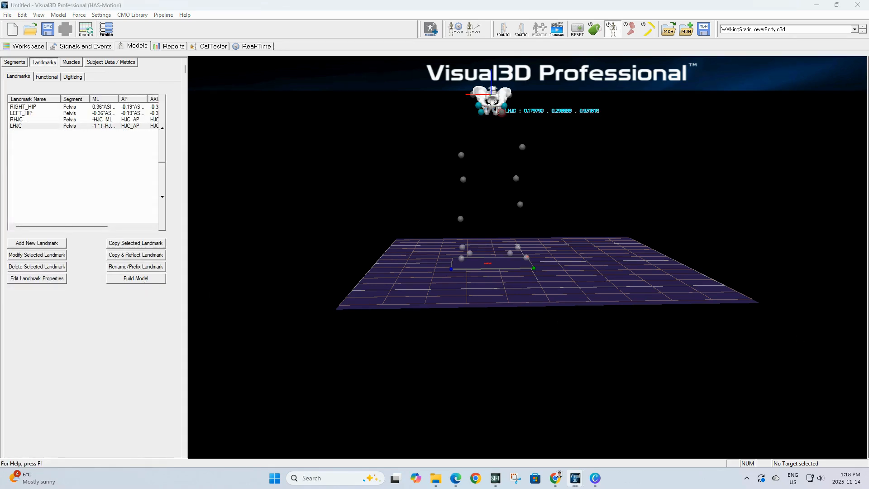
# Create a Right Thigh segment of type Visual 3D
pyautogui.click(6, 62)
pyautogui.click(81, 99)
pyautogui.write('Right Thigh')
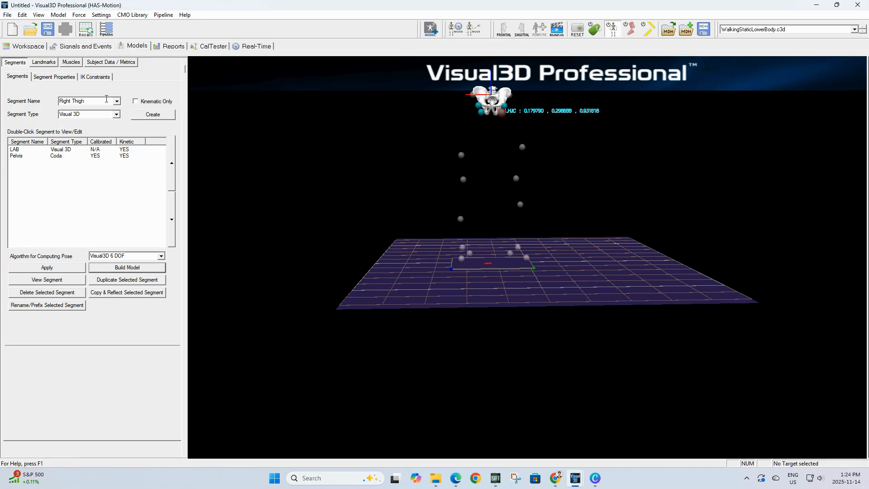
pyautogui.click(150, 114)
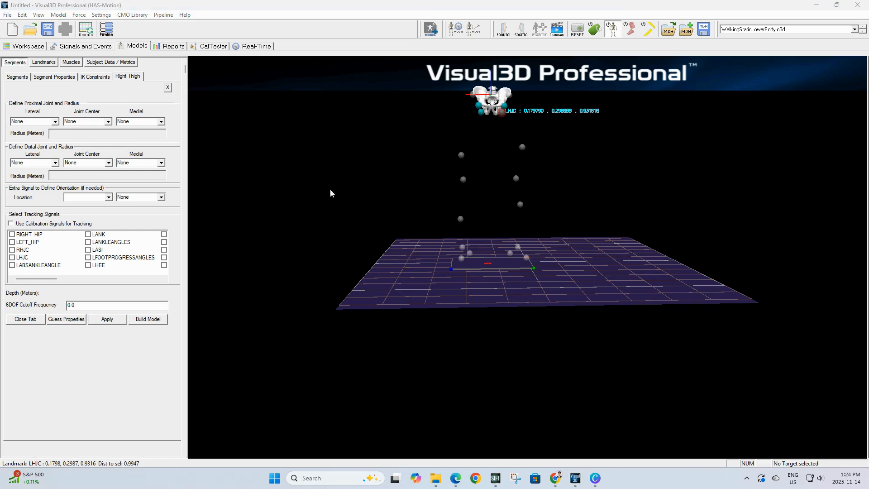
# Define the right thigh's proximal joint with RHJC as joint center and a radius of 0.5*DISTANCE(RHJC,LHJC)
pyautogui.click(83, 116)
pyautogui.click(86, 122)
pyautogui.write('RHJC')
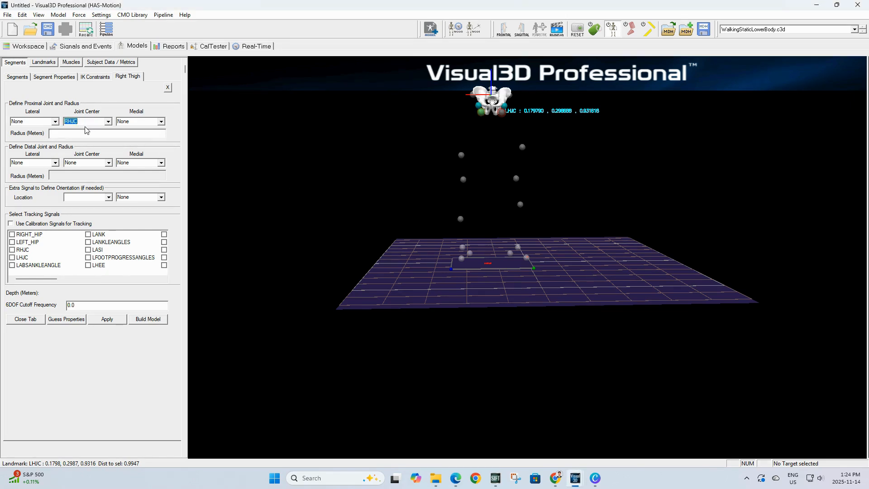
pyautogui.click(85, 133)
pyautogui.write('0.5*DISTANCE(RHJC,LHJC)')
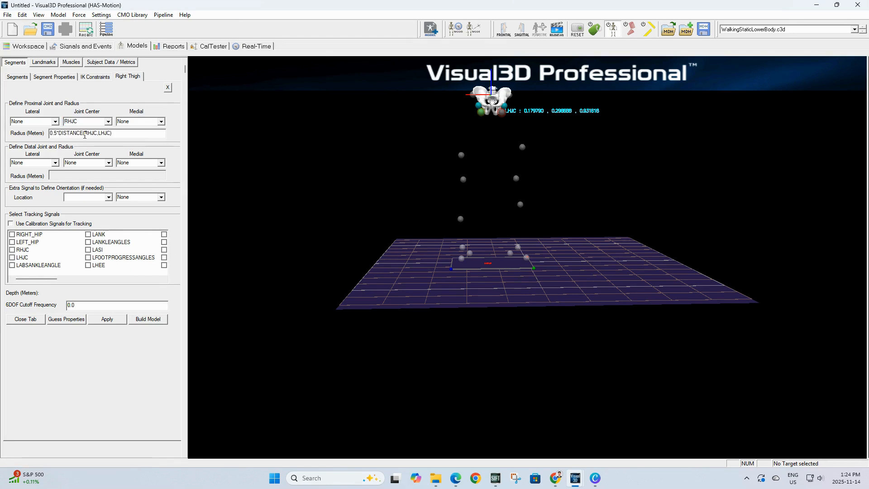
# Define the right thigh's distal joint with RKNE as lateral marker and a radius of 0.5*Knee_Width + MarkerRadius
pyautogui.click(41, 163)
pyautogui.write('RKNE')
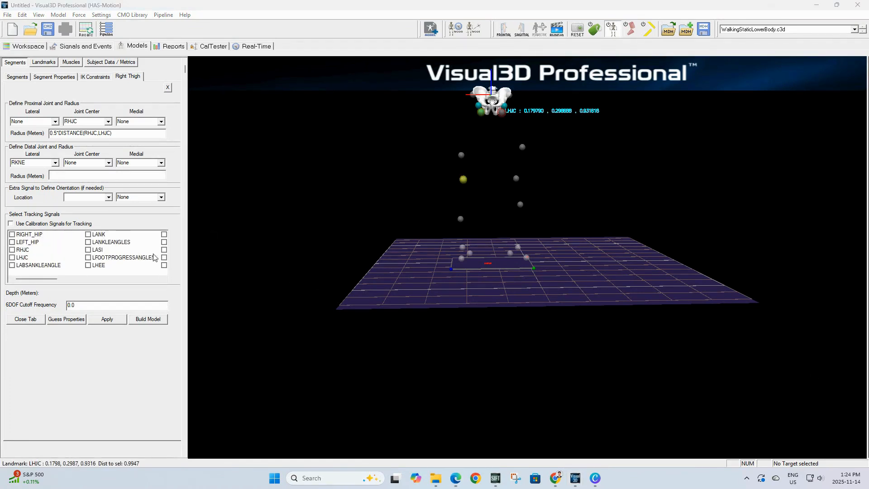
pyautogui.click(74, 175)
pyautogui.write('0.5*Knee_Width + MarkerRadius')
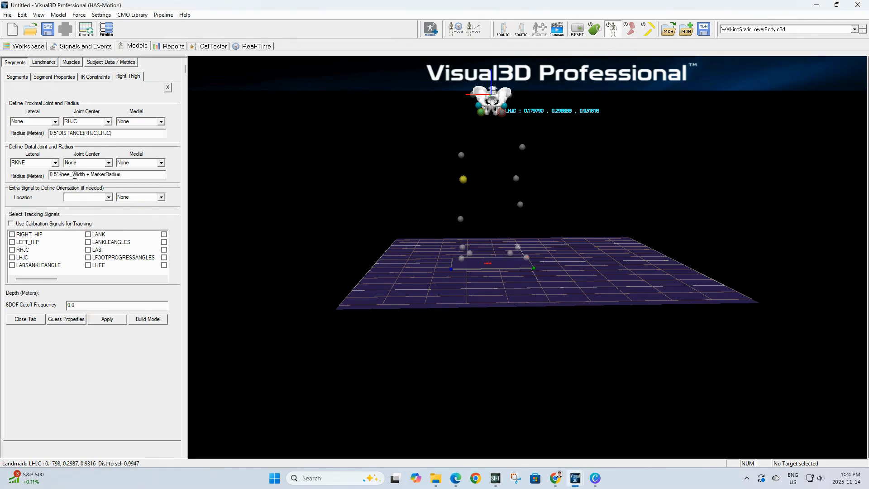
# Orient the right thigh with RTHI as the lateral extra signal, use the calibration signals for tracking, and apply the segment
pyautogui.click(107, 198)
pyautogui.click(72, 211)
pyautogui.click(135, 198)
pyautogui.write('RTHI')
pyautogui.click(33, 224)
pyautogui.click(109, 321)
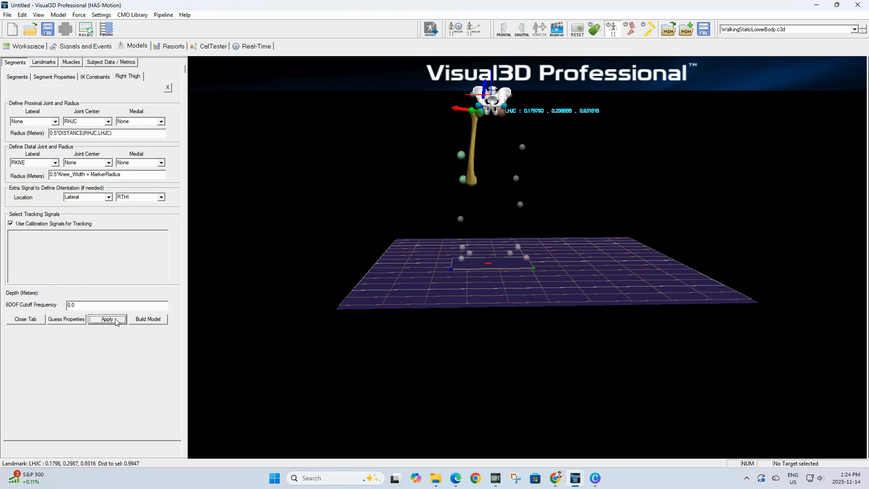
pyautogui.click(28, 319)
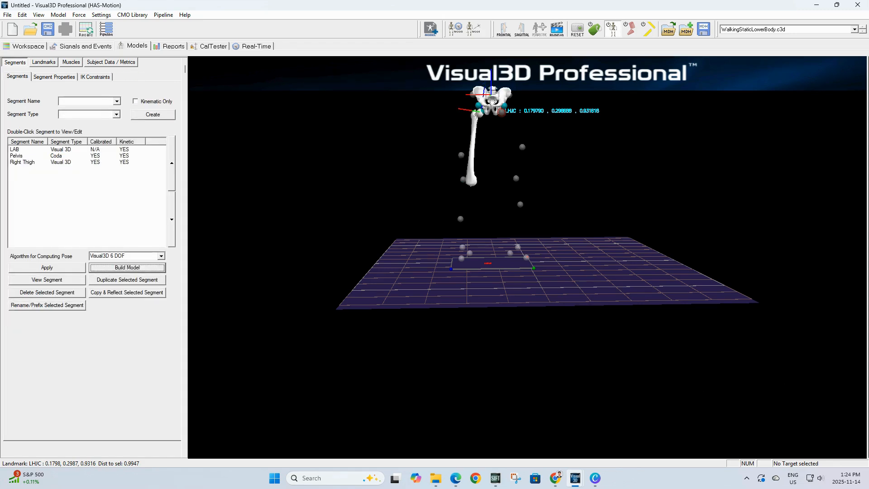
# Copy and reflect the Right Thigh segment to create the Left Thigh, and apply it
pyautogui.click(74, 162)
pyautogui.click(143, 294)
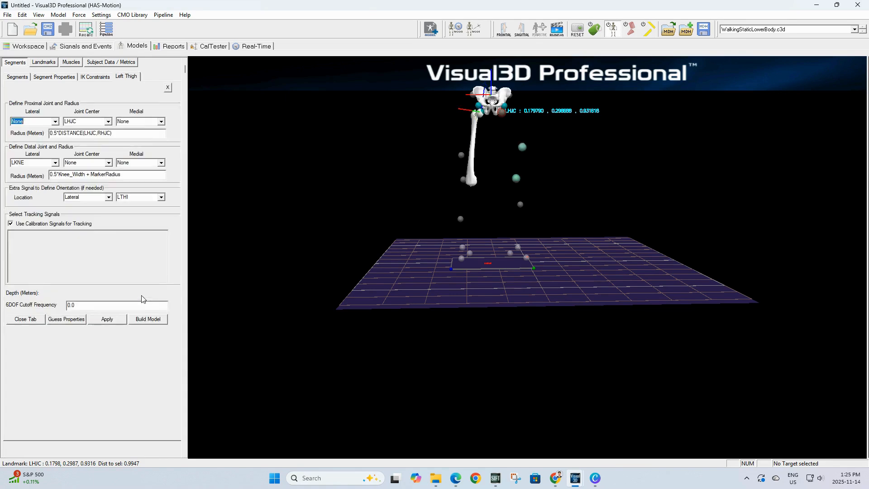
pyautogui.click(106, 319)
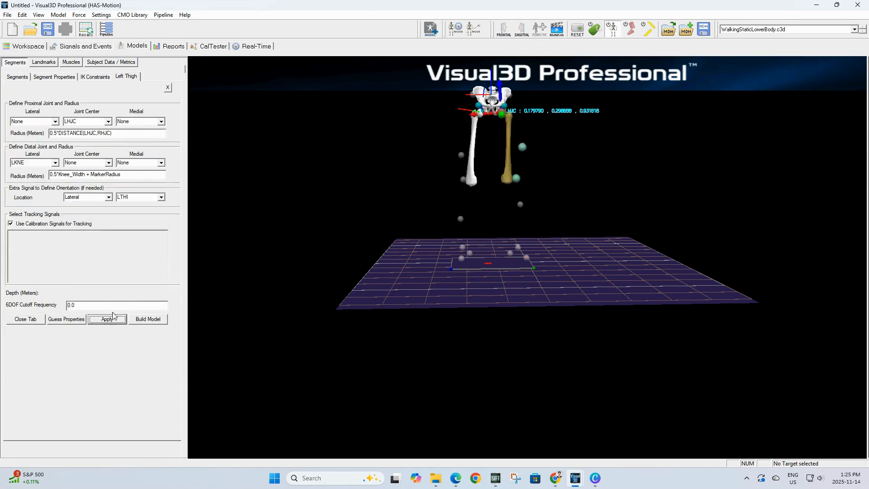
pyautogui.click(38, 321)
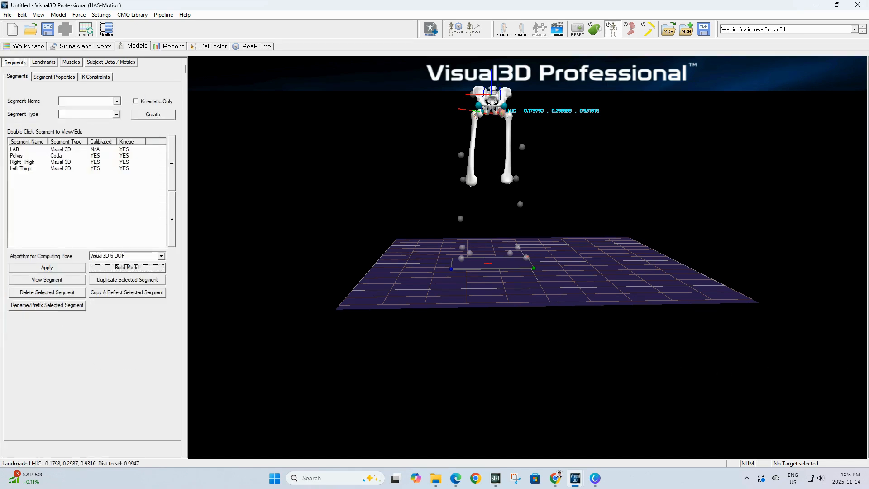
# Add landmark RKJC in the Right Thigh coordinate system with an axial offset of -1.0, offset by percent
pyautogui.click(44, 62)
pyautogui.click(43, 243)
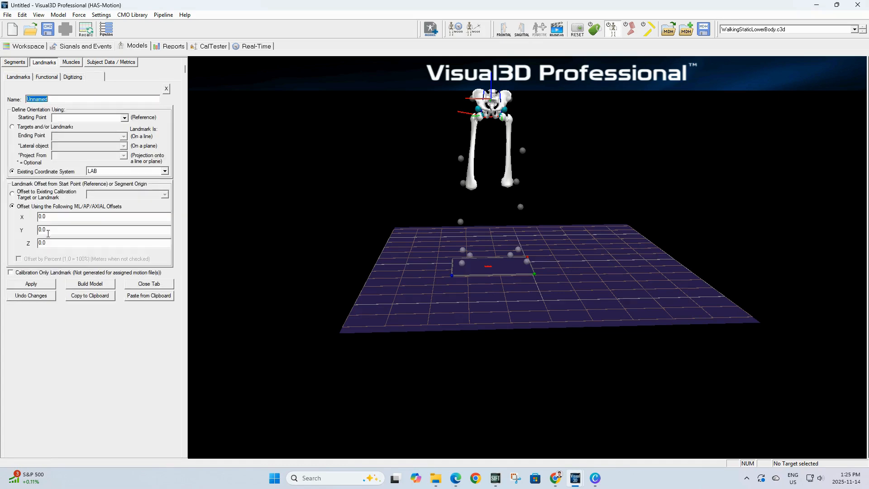
pyautogui.write('RKJC')
pyautogui.click(136, 171)
pyautogui.click(120, 191)
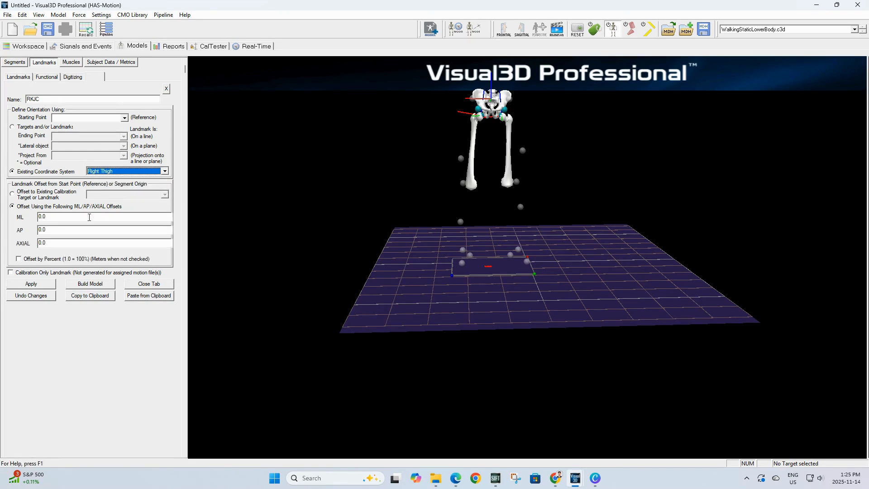
pyautogui.click(74, 241)
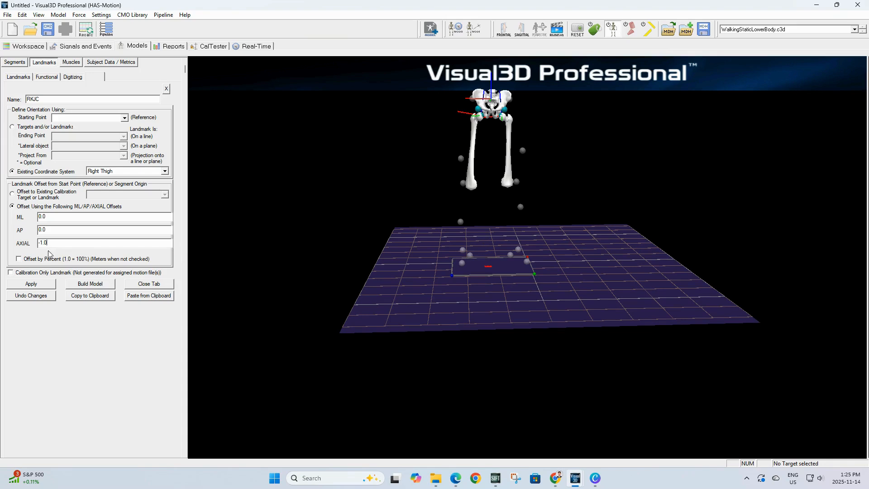
pyautogui.click(31, 283)
pyautogui.click(137, 286)
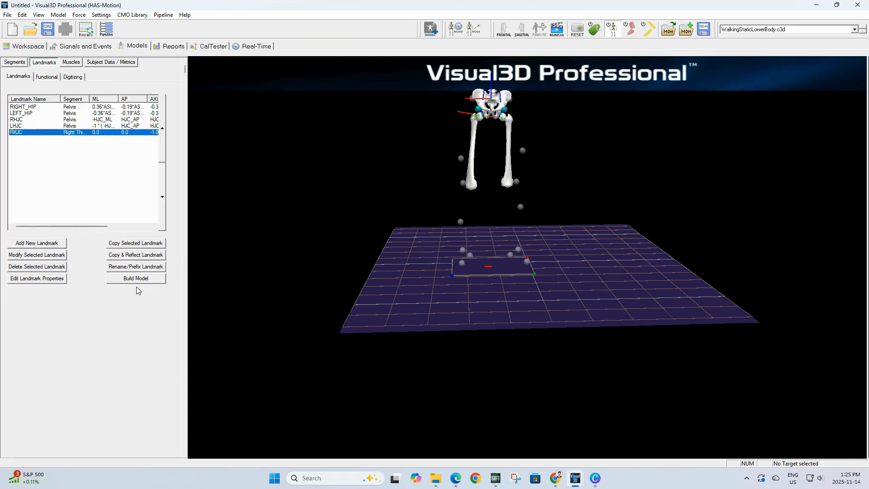
# Copy and reflect the RKJC landmark to create LKJC on the Left Thigh, and apply it
pyautogui.click(140, 257)
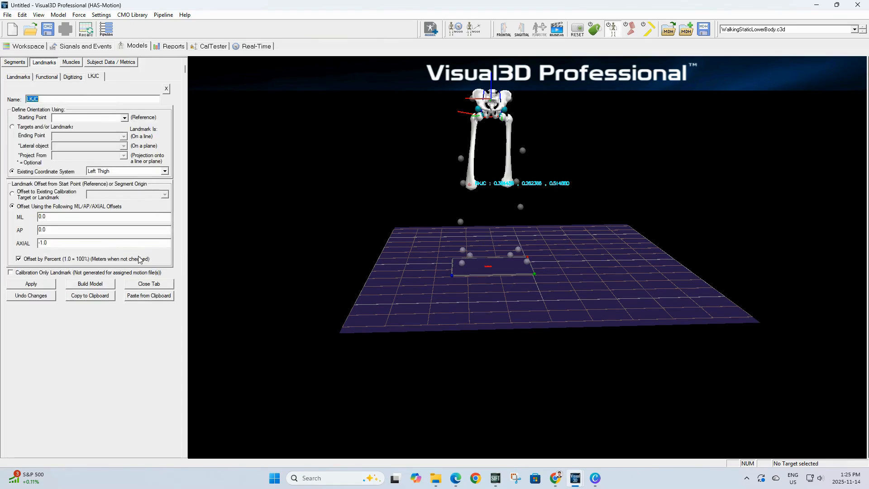
pyautogui.click(32, 284)
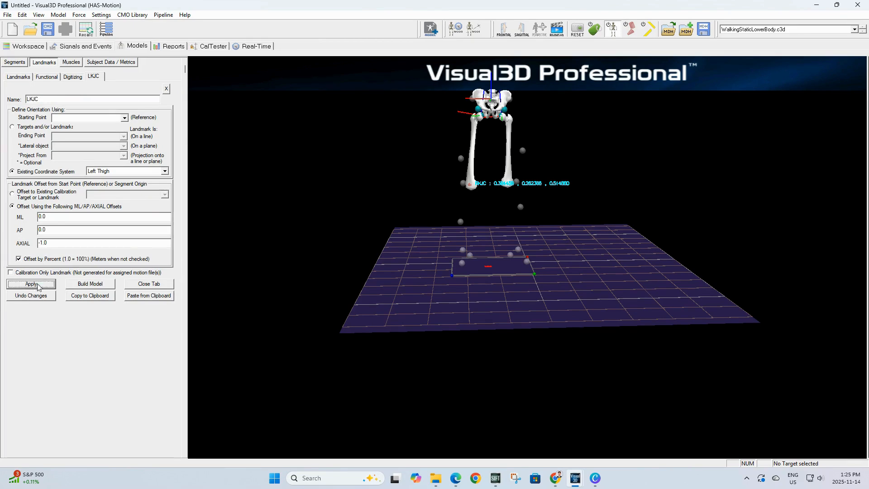
pyautogui.click(155, 283)
# Create a Right Shank segment
pyautogui.click(14, 62)
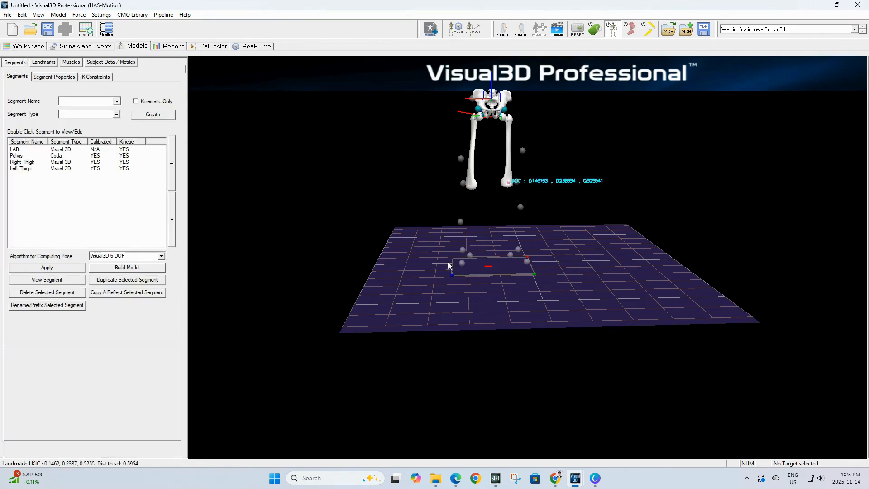
pyautogui.click(78, 100)
pyautogui.write('Right Shank')
pyautogui.click(153, 114)
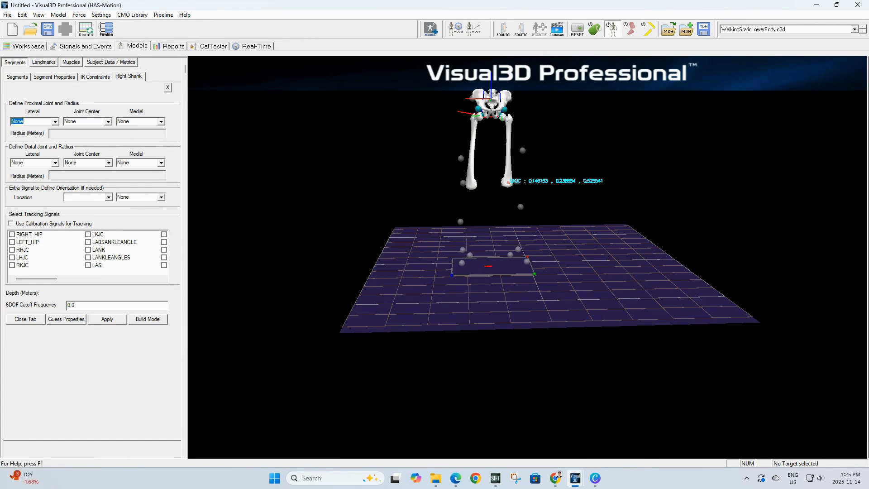
# Define the right shank's proximal joint with RKJC as joint center and a radius of RTH_DISTAL_RADIUS
pyautogui.click(83, 123)
pyautogui.write('RKJC')
pyautogui.click(83, 132)
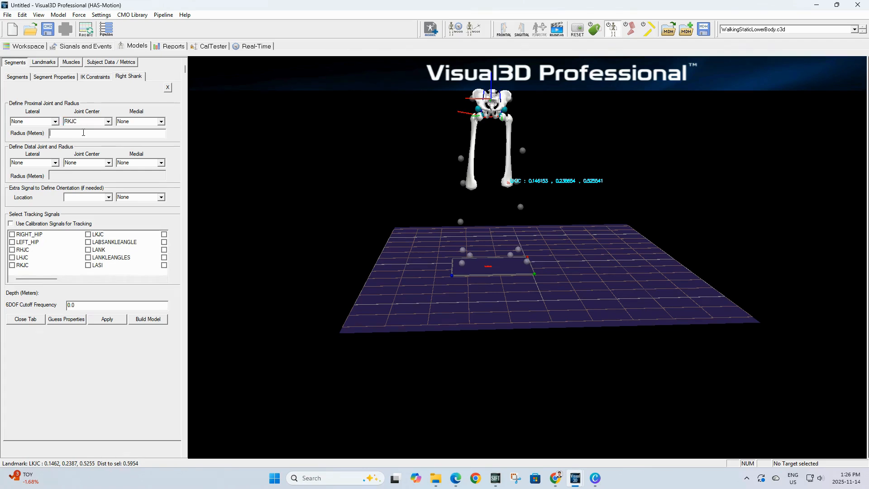
pyautogui.hotkey('ctrl', 'v')
# Define the right shank's distal joint with RANK as lateral marker and a radius of 0.5*Ankle_Width + MarkerRadius
pyautogui.click(33, 164)
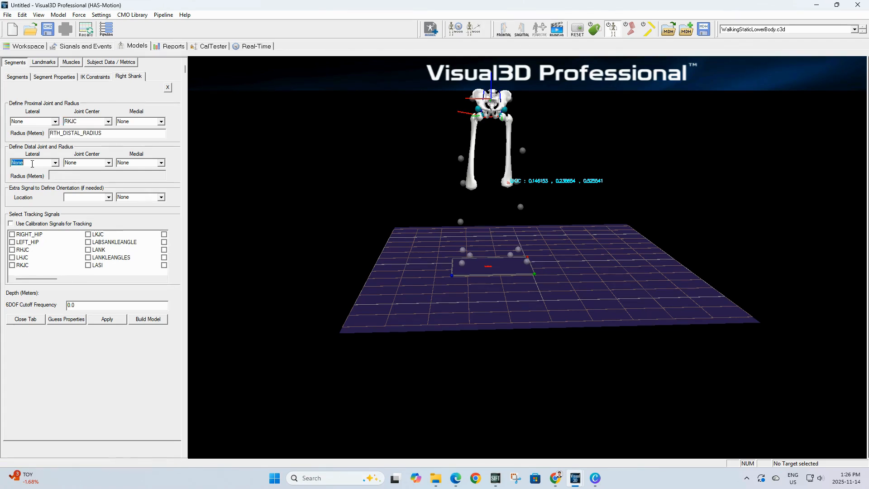
pyautogui.write('RANK')
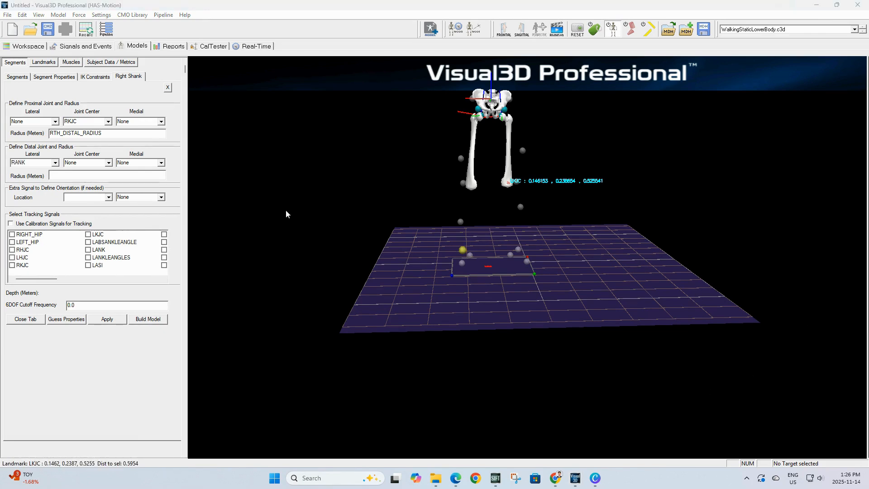
pyautogui.click(108, 175)
pyautogui.hotkey('ctrl', 'v')
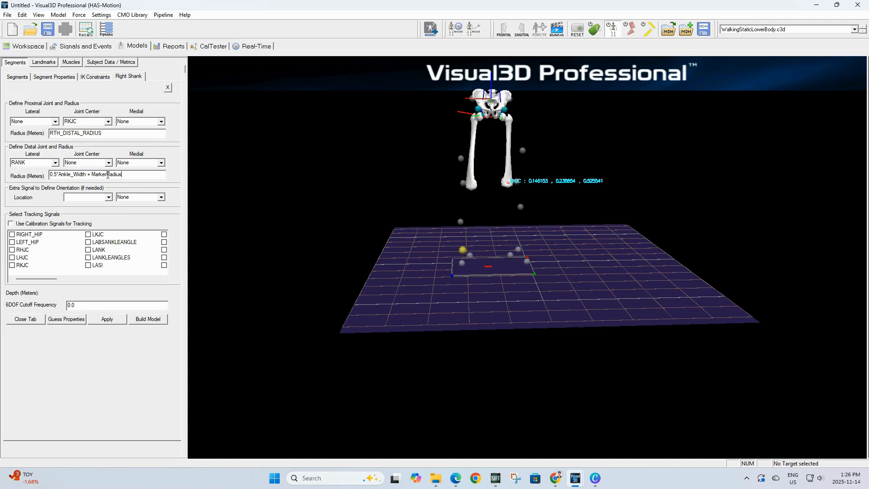
# Orient the right shank with RTIB as the lateral extra signal, use the calibration signals for tracking, and apply the segment
pyautogui.click(109, 197)
pyautogui.click(84, 208)
pyautogui.click(136, 196)
pyautogui.write('RTIB')
pyautogui.click(28, 225)
pyautogui.click(107, 319)
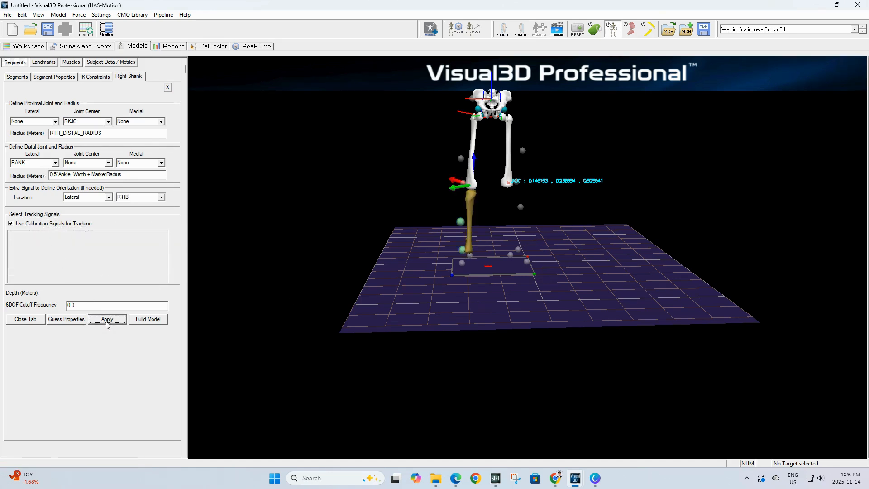
pyautogui.click(26, 320)
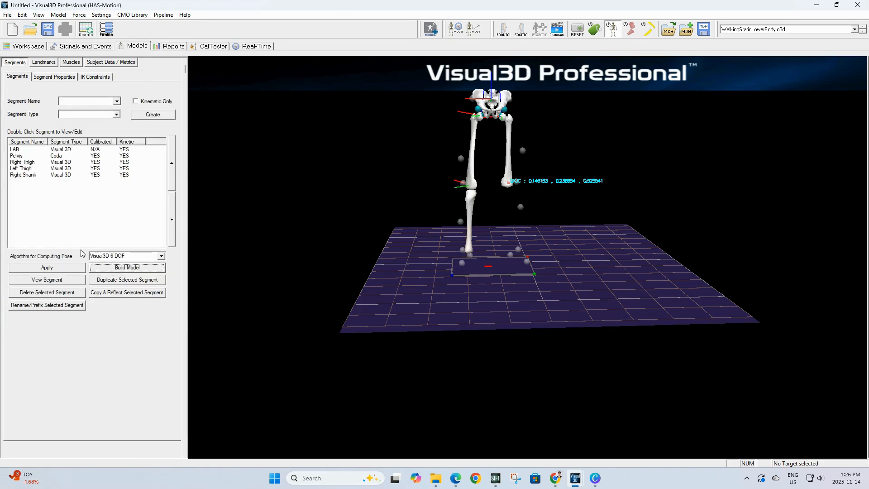
# Copy and reflect the Right Shank segment to create the Left Shank, and apply it
pyautogui.click(56, 176)
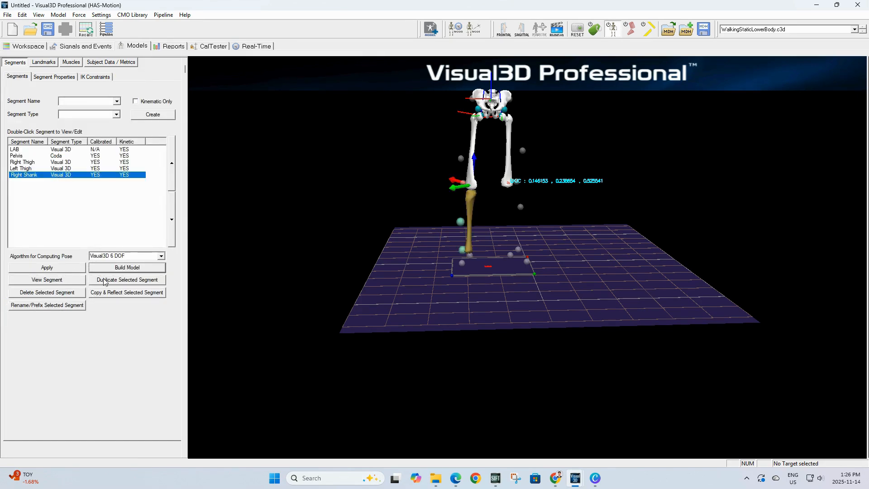
pyautogui.click(123, 293)
pyautogui.click(107, 319)
pyautogui.click(25, 320)
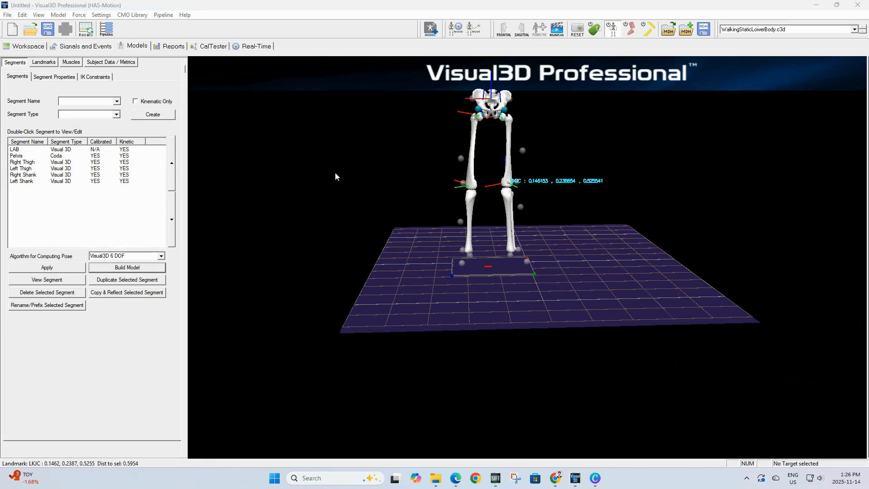
# Add landmark RAJC in the Right Shank coordinate system with an axial offset of -1.0, offset by percent
pyautogui.click(44, 62)
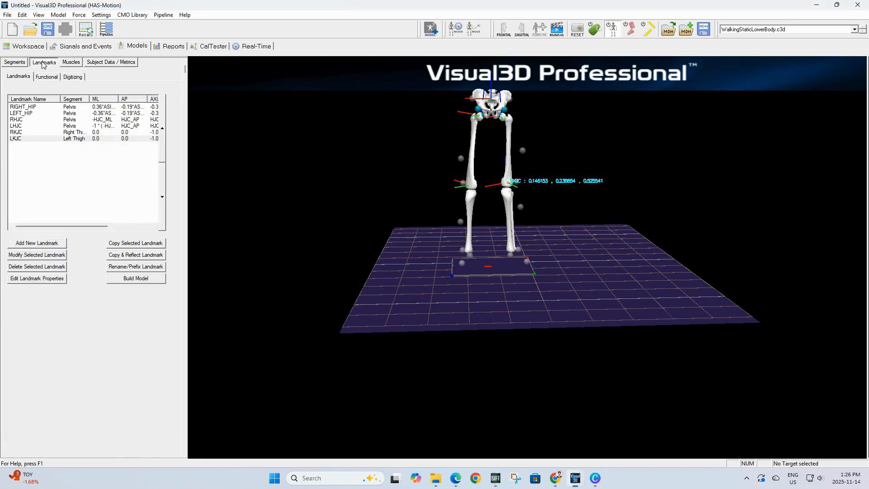
pyautogui.click(45, 240)
pyautogui.write('RAJC')
pyautogui.click(165, 171)
pyautogui.click(101, 202)
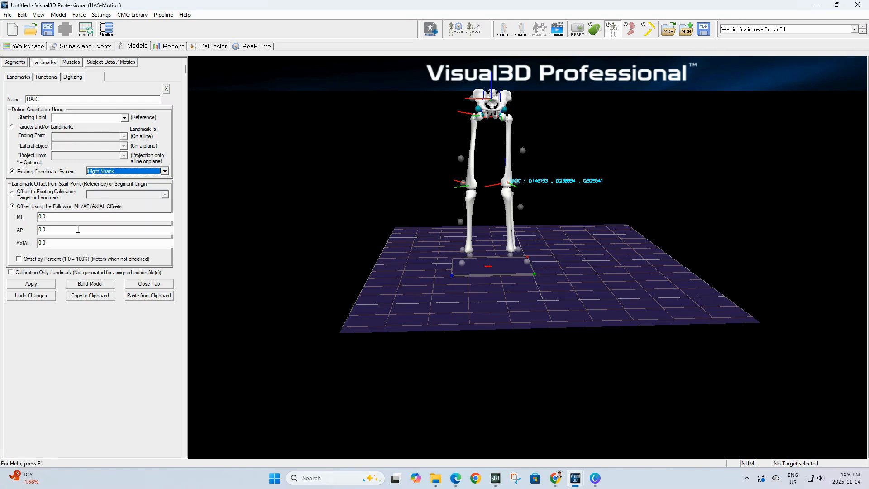
pyautogui.click(63, 243)
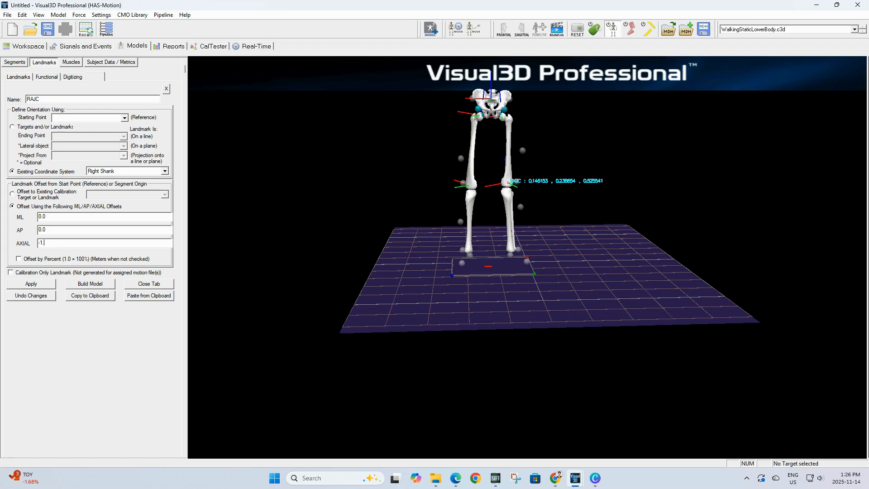
pyautogui.click(19, 259)
pyautogui.click(40, 285)
pyautogui.click(164, 285)
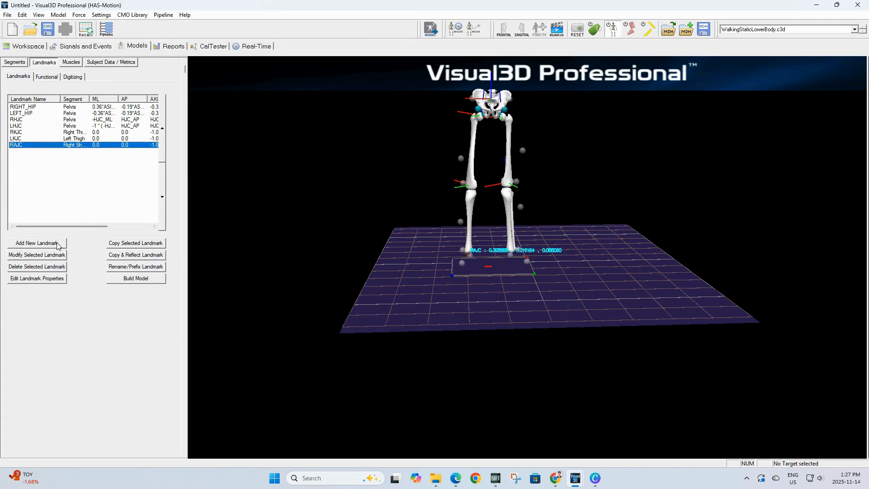
# Copy and reflect the RAJC landmark to create LAJC on the Left Shank, and apply it
pyautogui.click(127, 255)
pyautogui.click(26, 286)
pyautogui.click(156, 284)
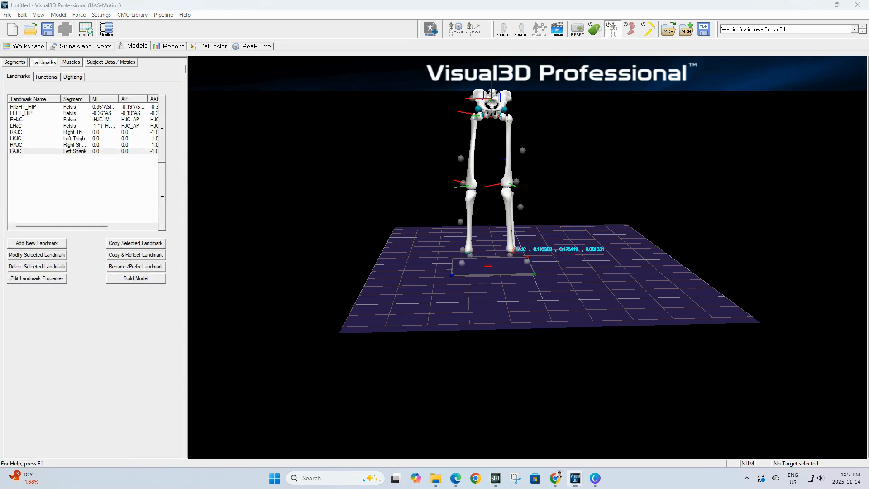
# Create a Right Foot segment
pyautogui.click(15, 62)
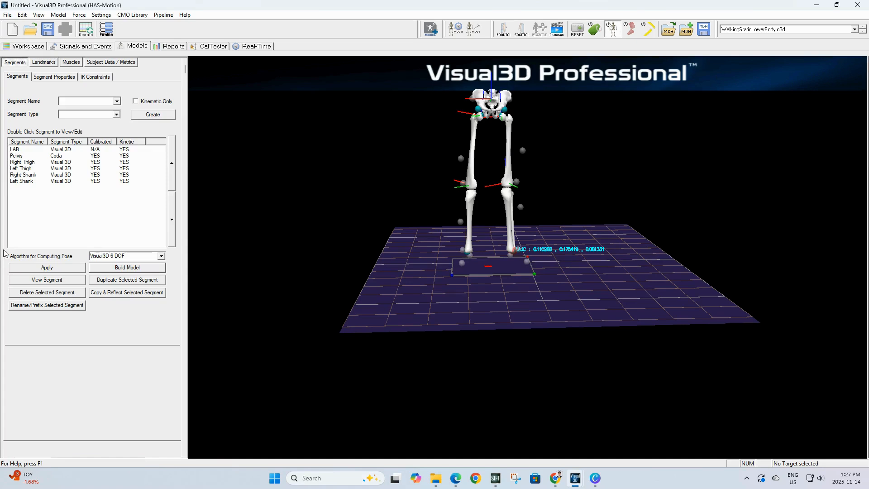
pyautogui.click(76, 101)
pyautogui.write('Right Foot')
pyautogui.click(155, 117)
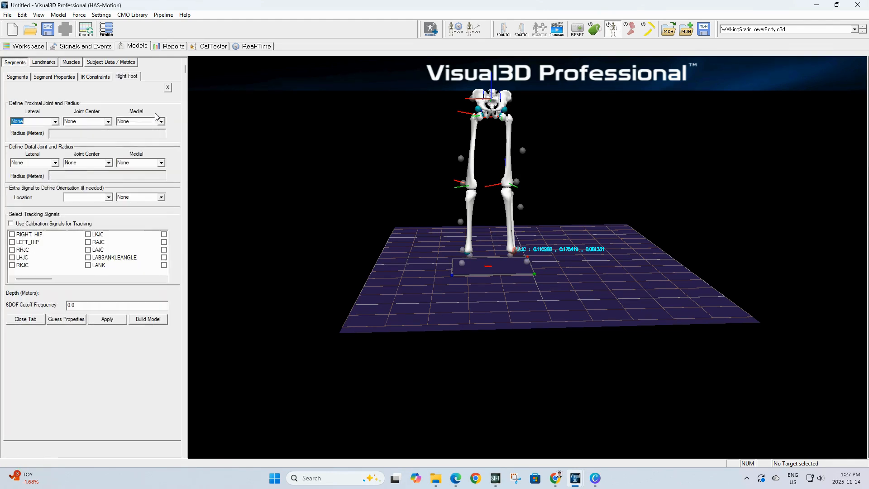
# Define the right foot's proximal joint with RAJC as joint center and a radius of RSK_DISTAL_RADIUS
pyautogui.click(83, 121)
pyautogui.write('RAJC')
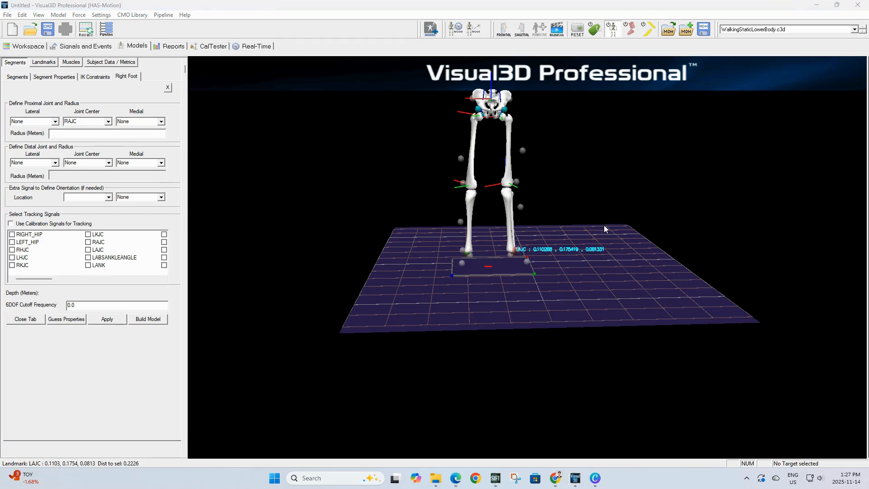
pyautogui.click(60, 134)
pyautogui.hotkey('ctrl', 'v')
# Define the right foot's distal joint with RTOE as joint center and a radius of RSK_DISTAL_RADIUS
pyautogui.click(97, 162)
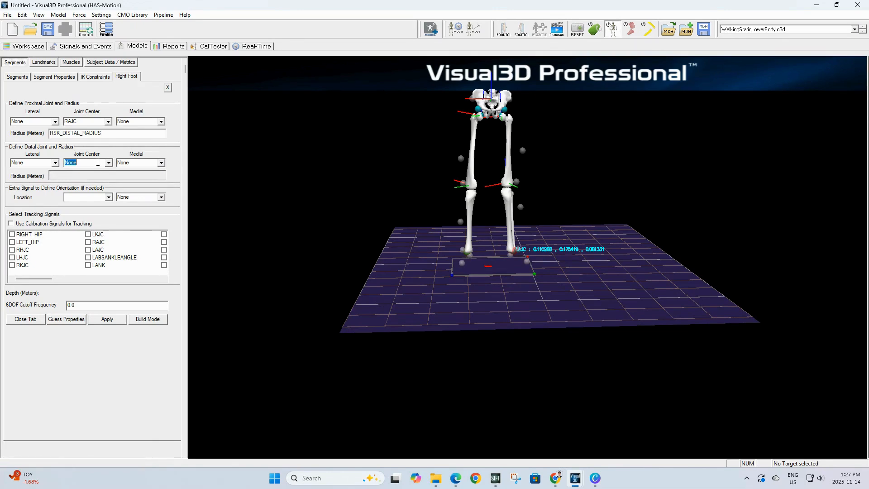
pyautogui.write('RTOE')
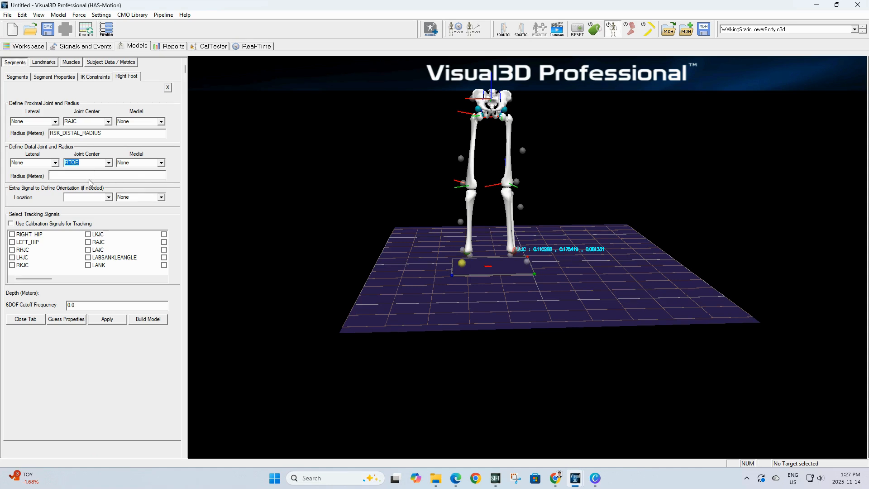
pyautogui.click(84, 176)
pyautogui.hotkey('ctrl', 'v')
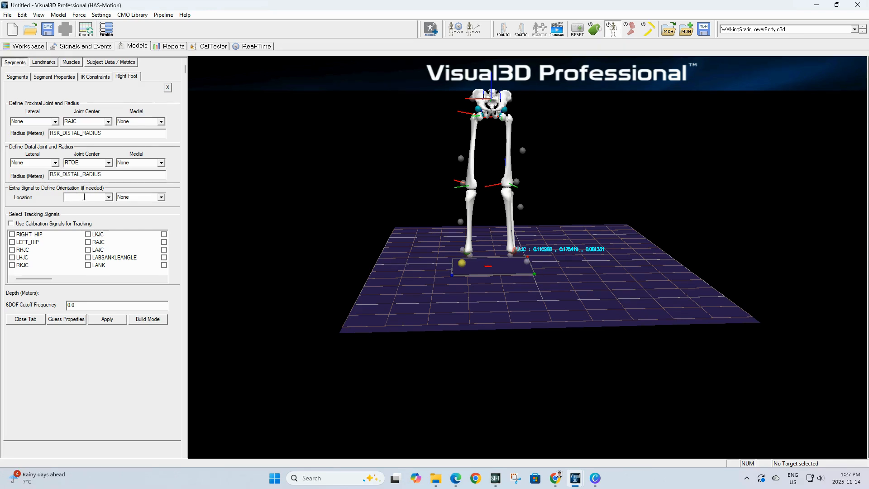
# Orient the right foot with RHEE as the posterior extra signal and try to apply the segment
pyautogui.click(109, 196)
pyautogui.click(84, 223)
pyautogui.click(125, 197)
pyautogui.write('RHEE')
pyautogui.rightClick(128, 196)
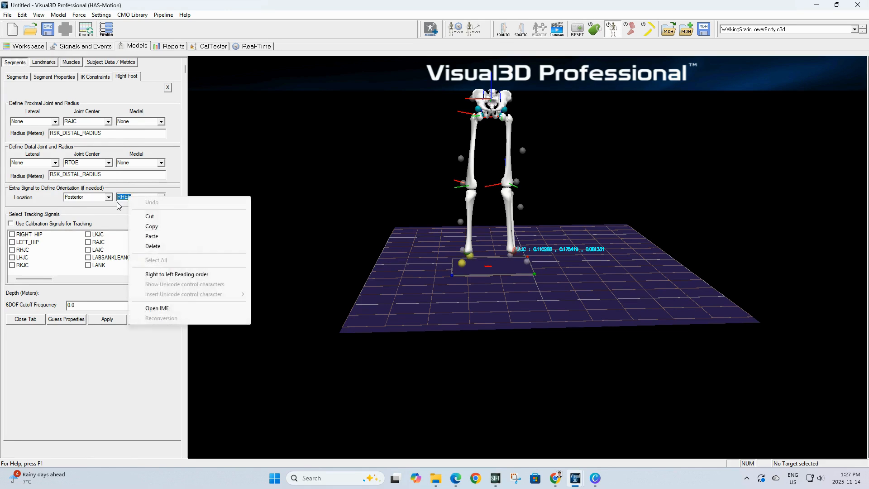
pyautogui.click(104, 318)
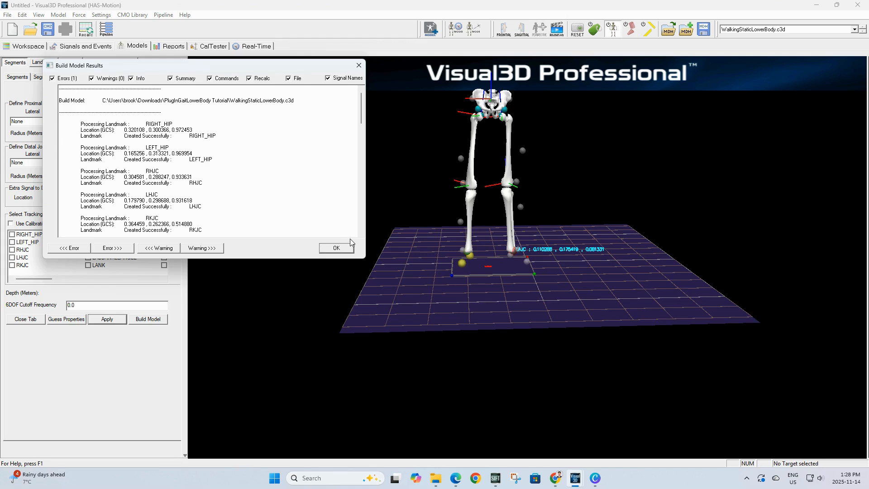
pyautogui.click(342, 247)
# Use the calibration signals for tracking the right foot and apply the segment
pyautogui.click(19, 224)
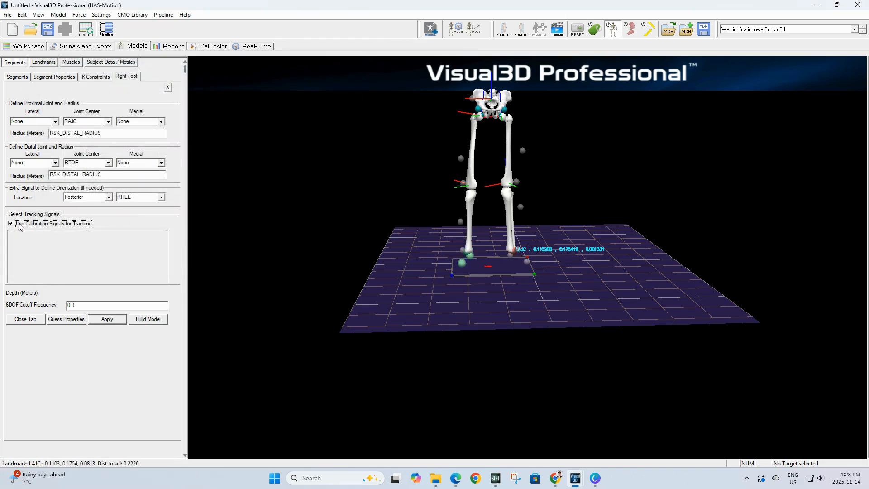
pyautogui.click(105, 319)
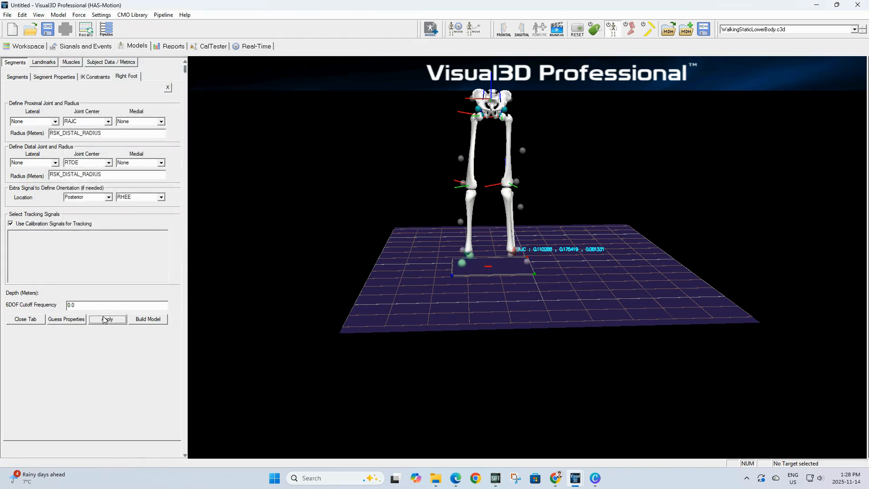
pyautogui.click(20, 319)
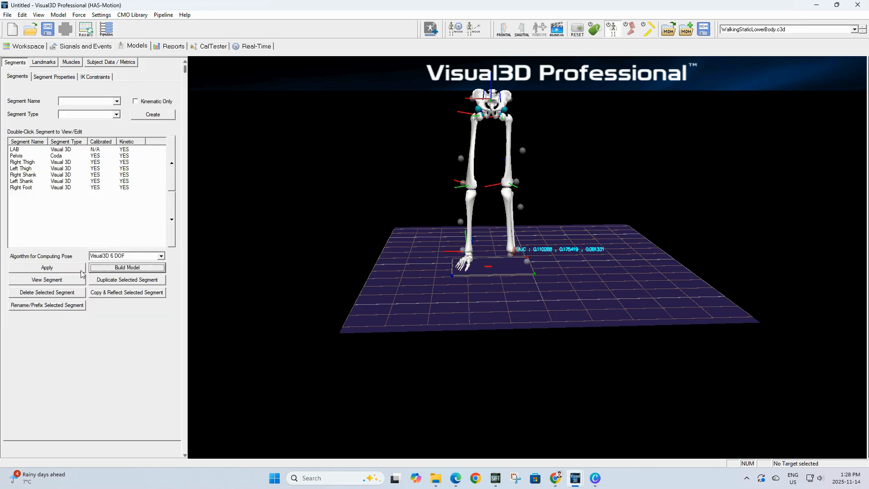
# Copy and reflect the Right Foot segment to the left side and apply the resulting Left Foot segment
pyautogui.click(22, 187)
pyautogui.click(128, 293)
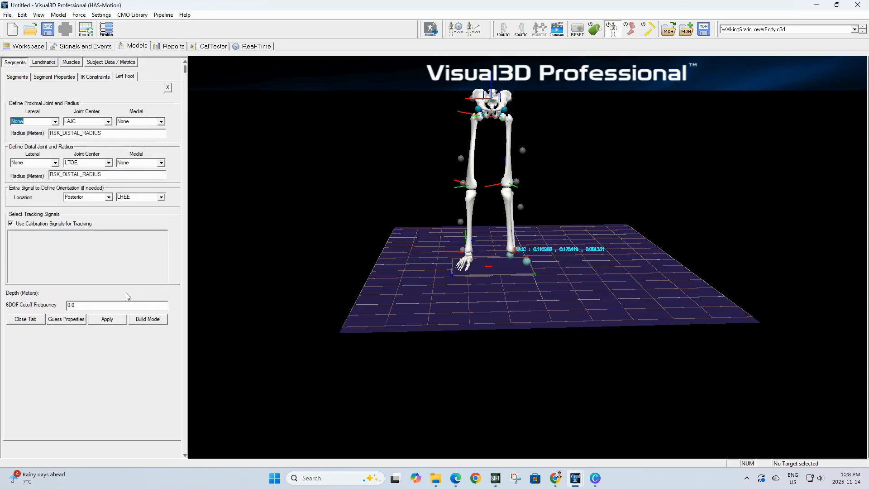
pyautogui.click(107, 319)
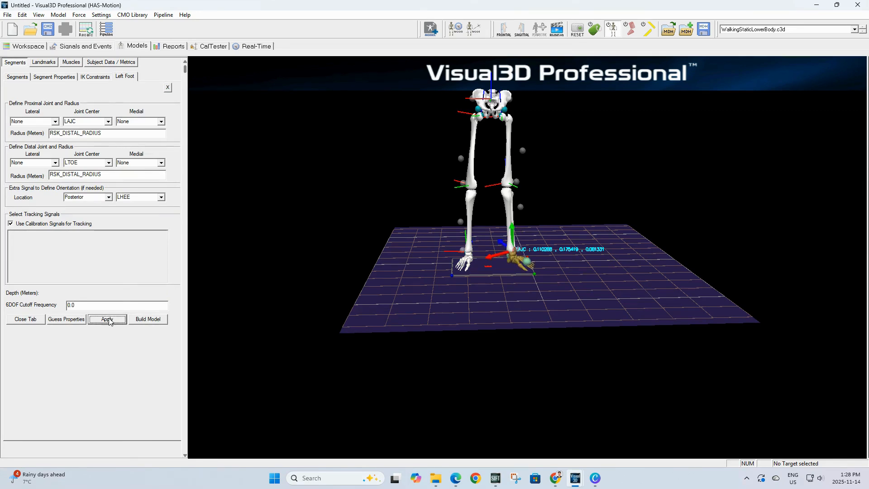
pyautogui.click(25, 319)
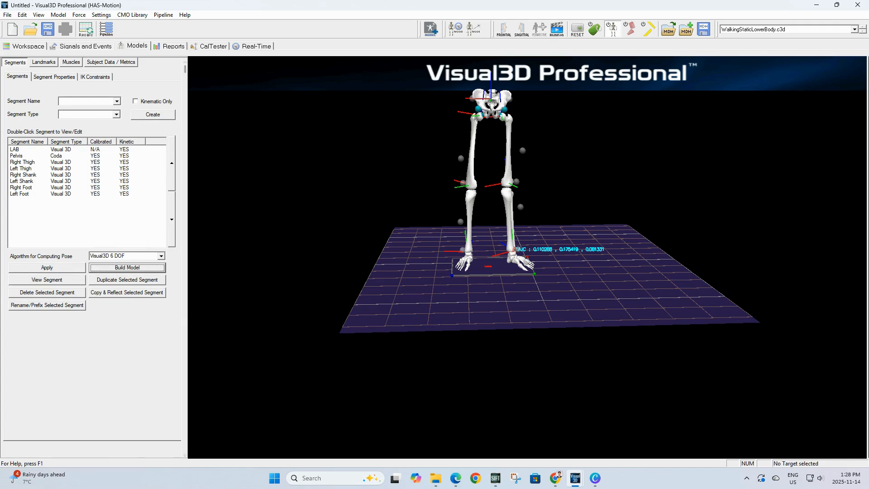
pyautogui.click(68, 101)
pyautogui.write('RVirtualFoot')
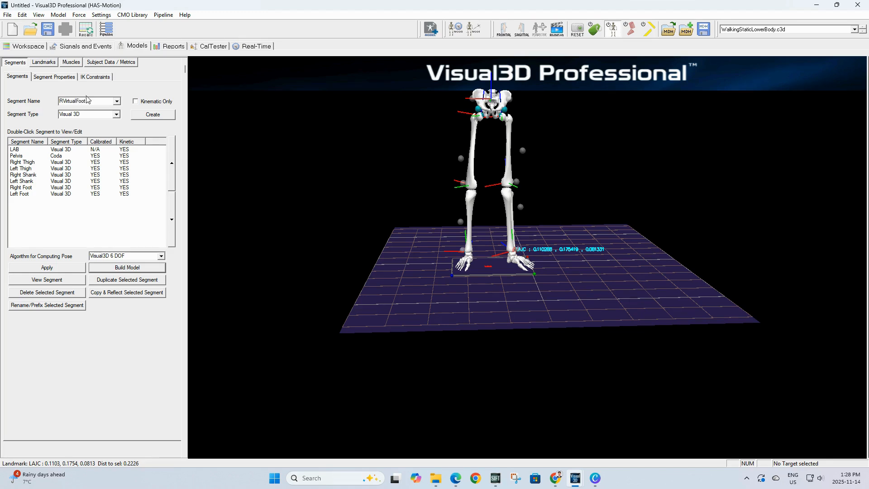
pyautogui.click(152, 114)
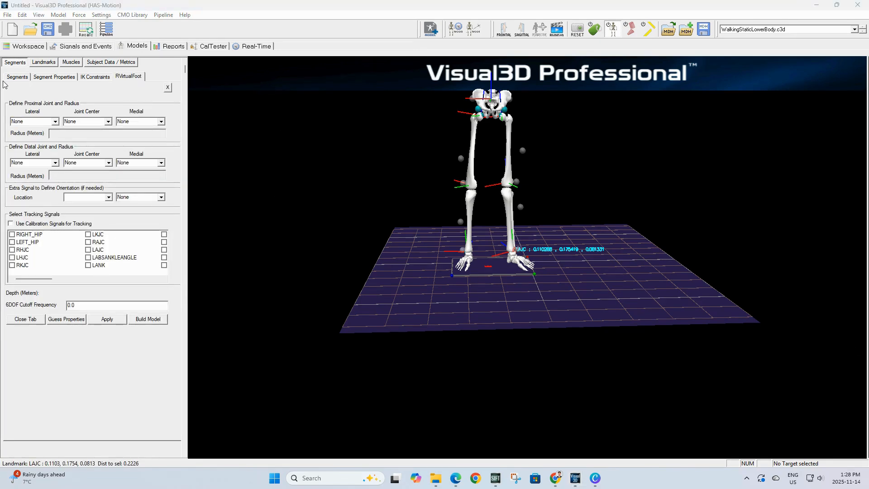
pyautogui.click(16, 77)
pyautogui.click(25, 200)
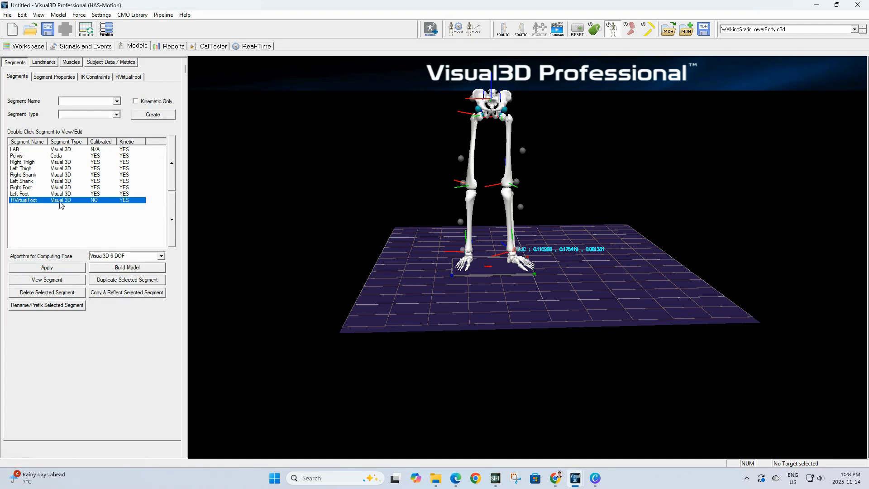
pyautogui.click(61, 292)
# Create a kinematic-only segment of type Visual 3D named RVirtualFoot
pyautogui.click(68, 101)
pyautogui.write('RVirtualFoot')
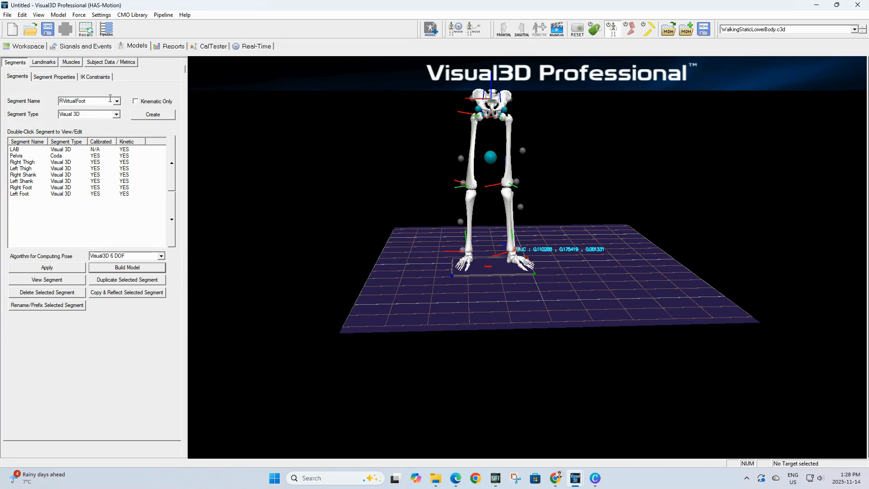
pyautogui.click(144, 115)
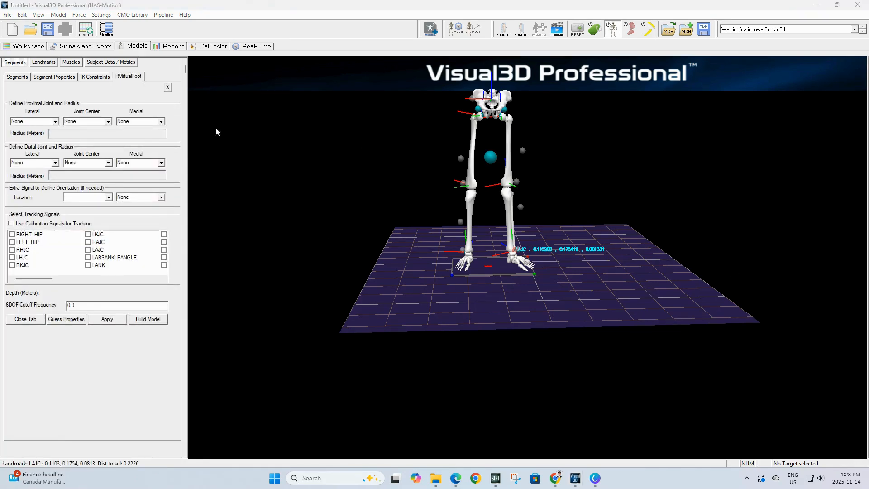
# Define RVirtualFoot's proximal joint center as RHEE and distal joint center as RTOE, each with a radius of 0.1 m
pyautogui.click(91, 120)
pyautogui.write('RHEE')
pyautogui.click(87, 133)
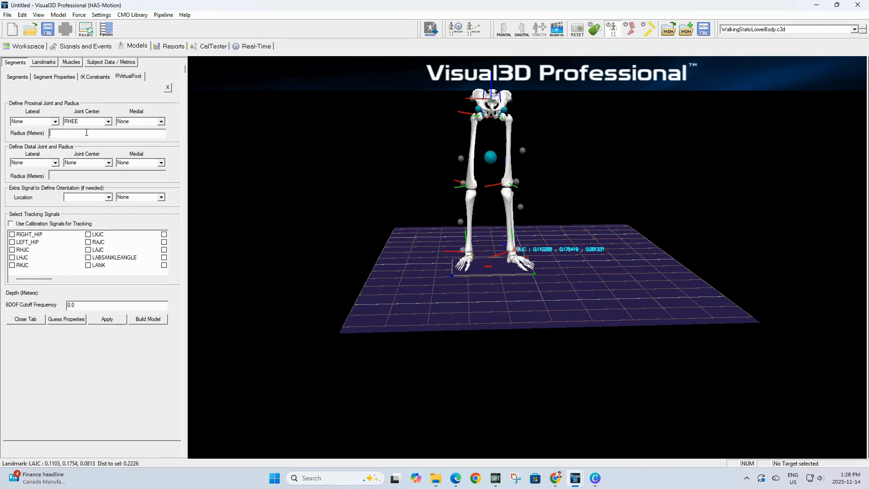
pyautogui.click(81, 161)
pyautogui.write('RTOE')
pyautogui.click(82, 178)
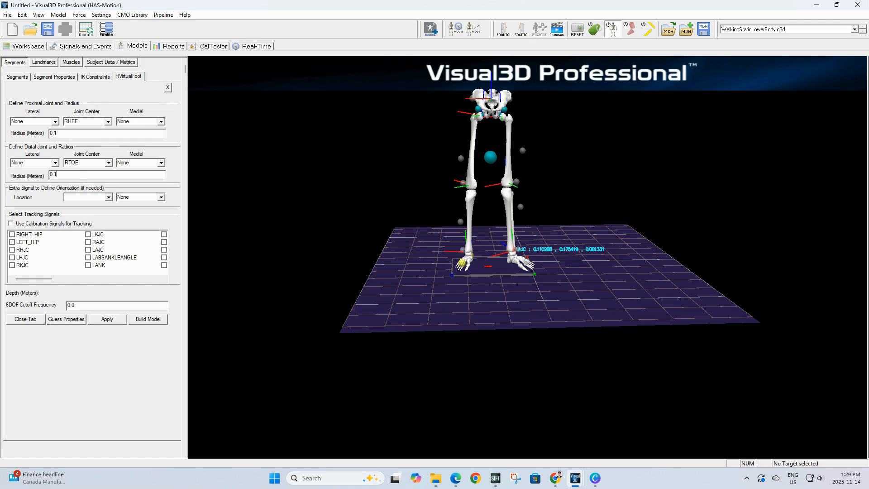
# Orient RVirtualFoot with RAJC as the anterior extra signal and apply it using the calibration signals for tracking
pyautogui.click(109, 198)
pyautogui.click(84, 211)
pyautogui.click(129, 199)
pyautogui.write('RAJC')
pyautogui.click(11, 224)
pyautogui.click(111, 320)
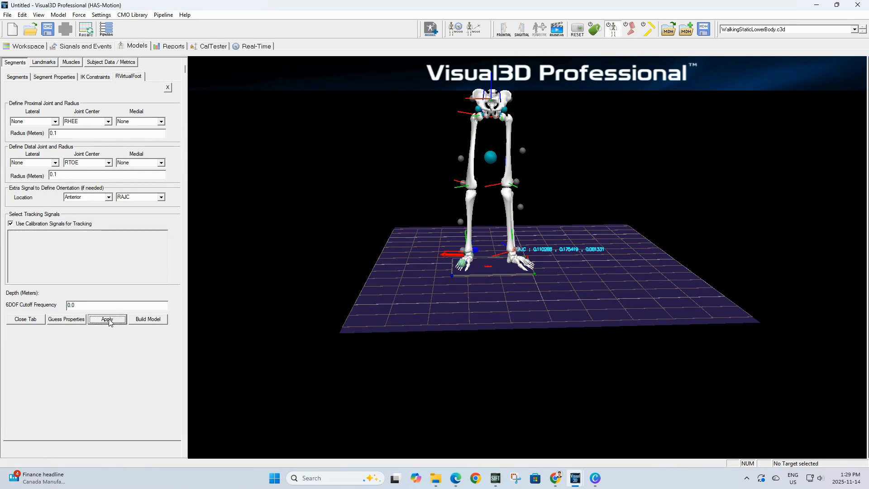
pyautogui.click(34, 320)
# Copy and reflect the RVirtualFoot segment to the left side and apply the resulting LVirtualFoot segment
pyautogui.click(36, 200)
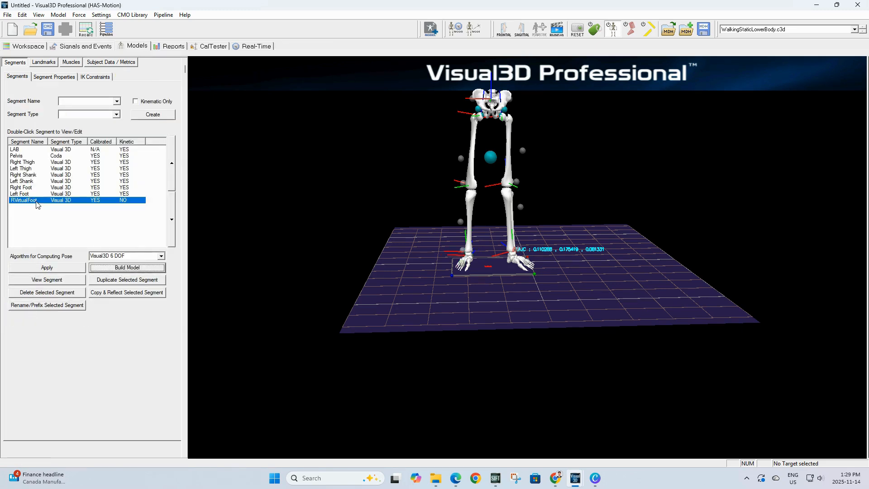
pyautogui.click(114, 293)
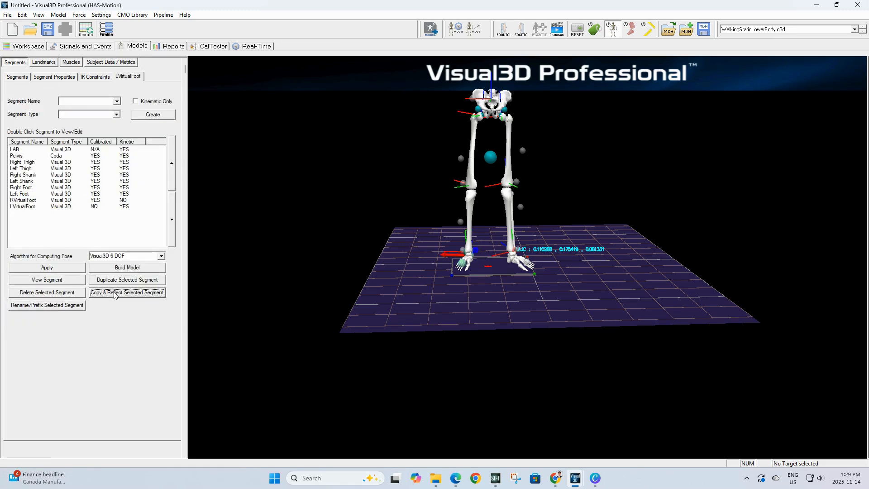
pyautogui.click(112, 321)
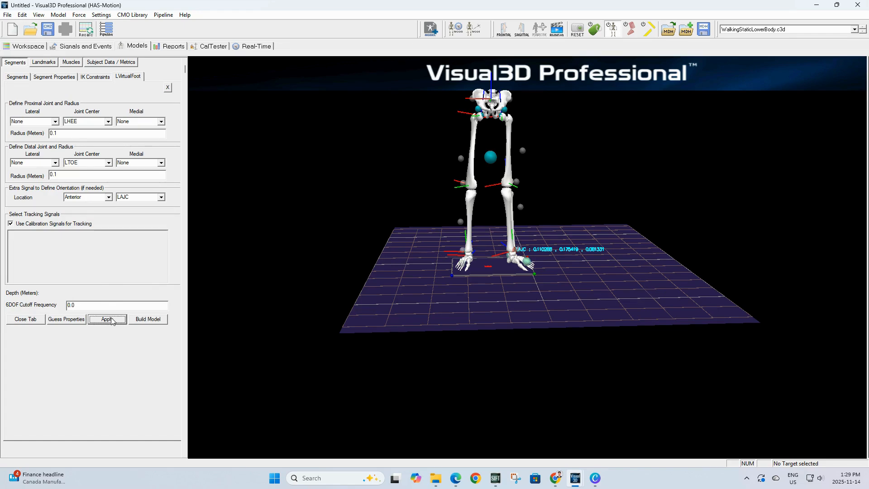
pyautogui.click(29, 322)
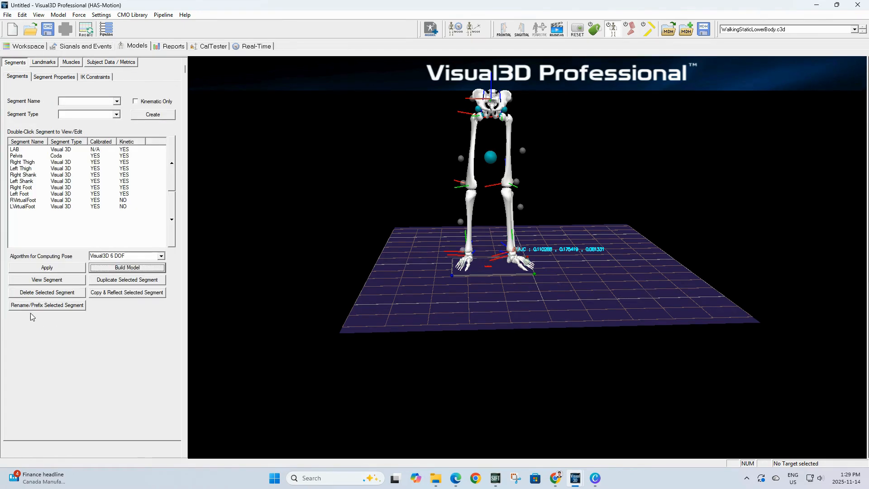
pyautogui.moveTo(569, 222); pyautogui.dragTo(201, 220)
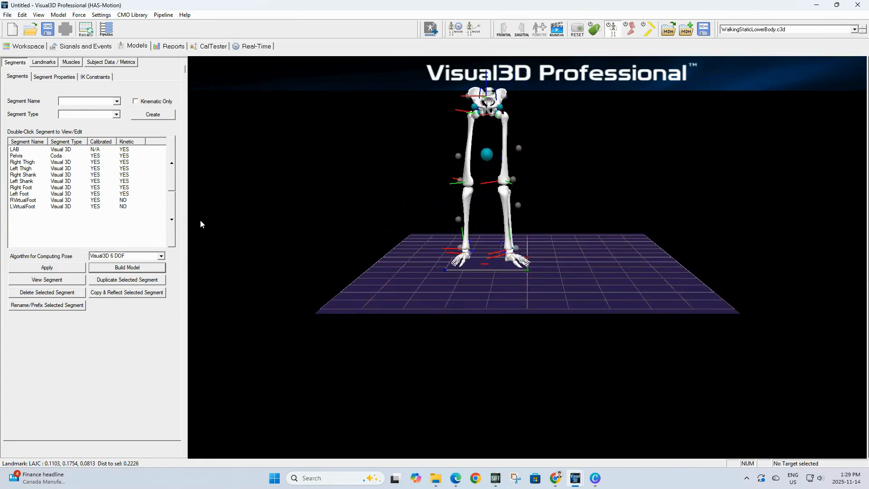